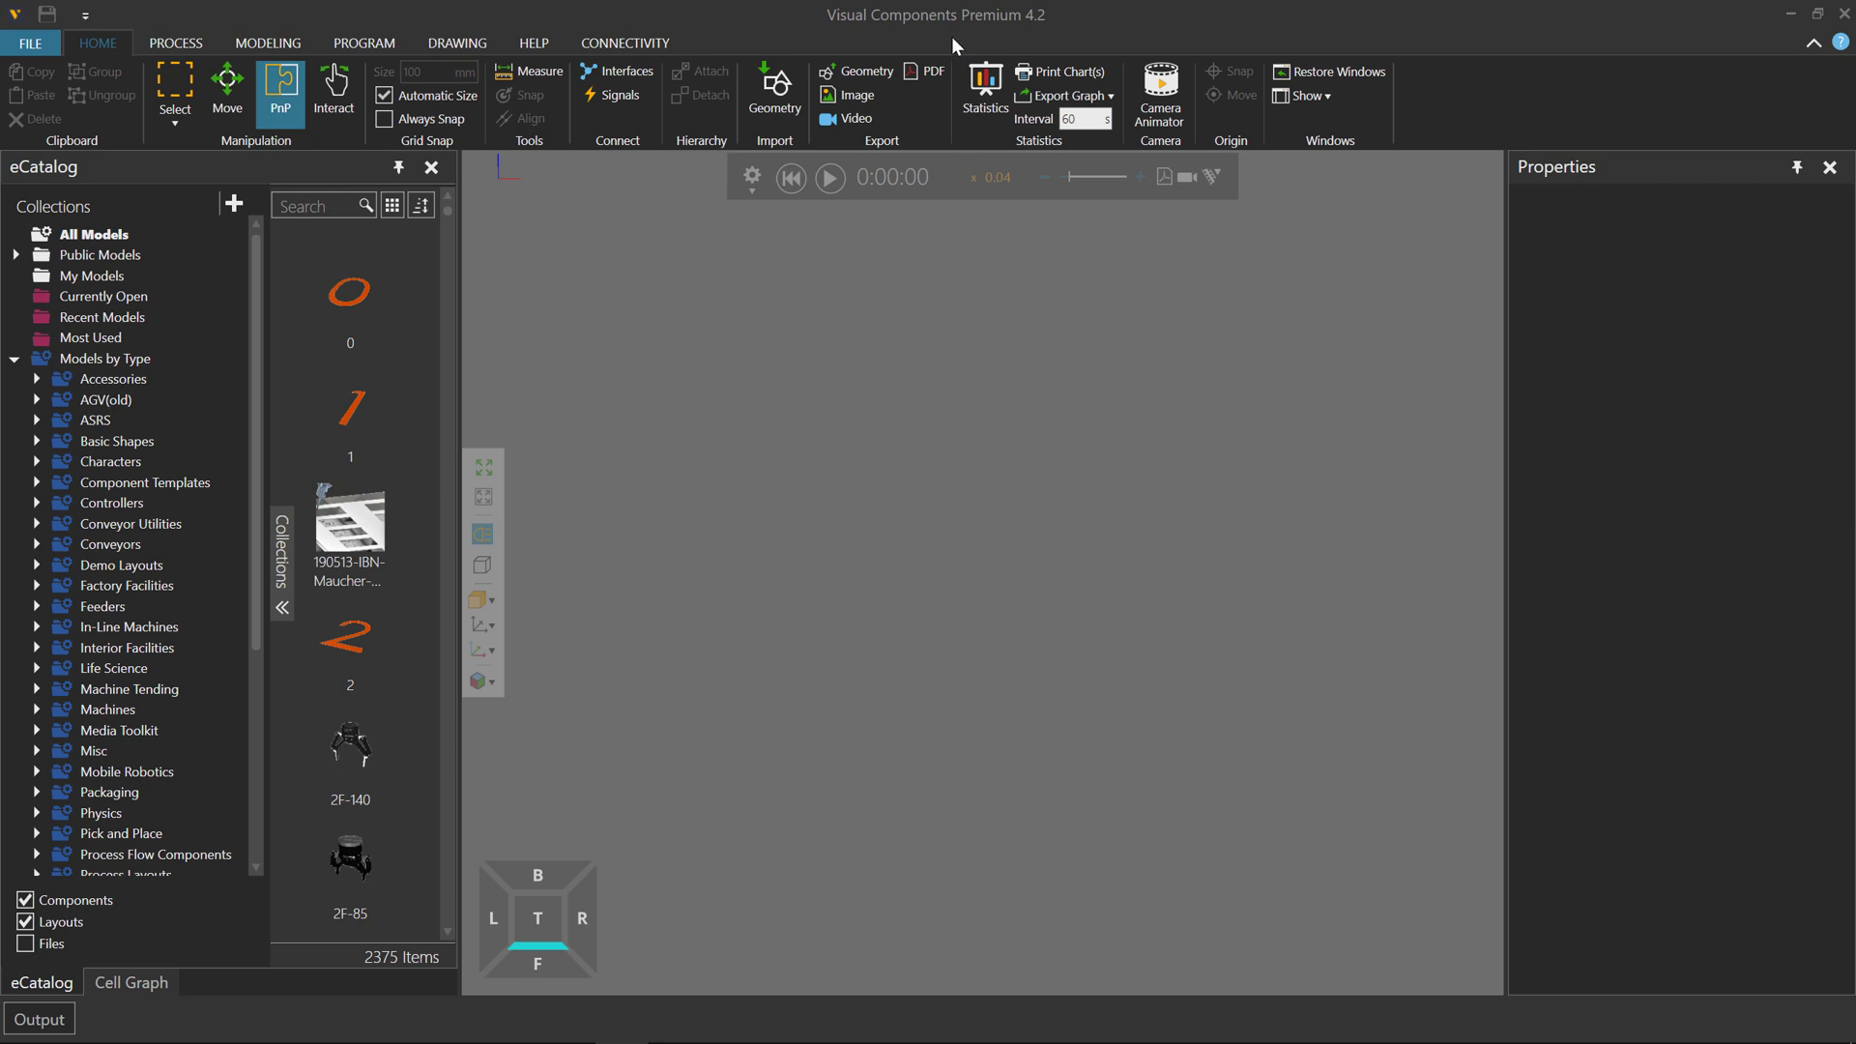
- Enable Animation Streaming in Options > General, confirming the port is 7000
click(32, 43)
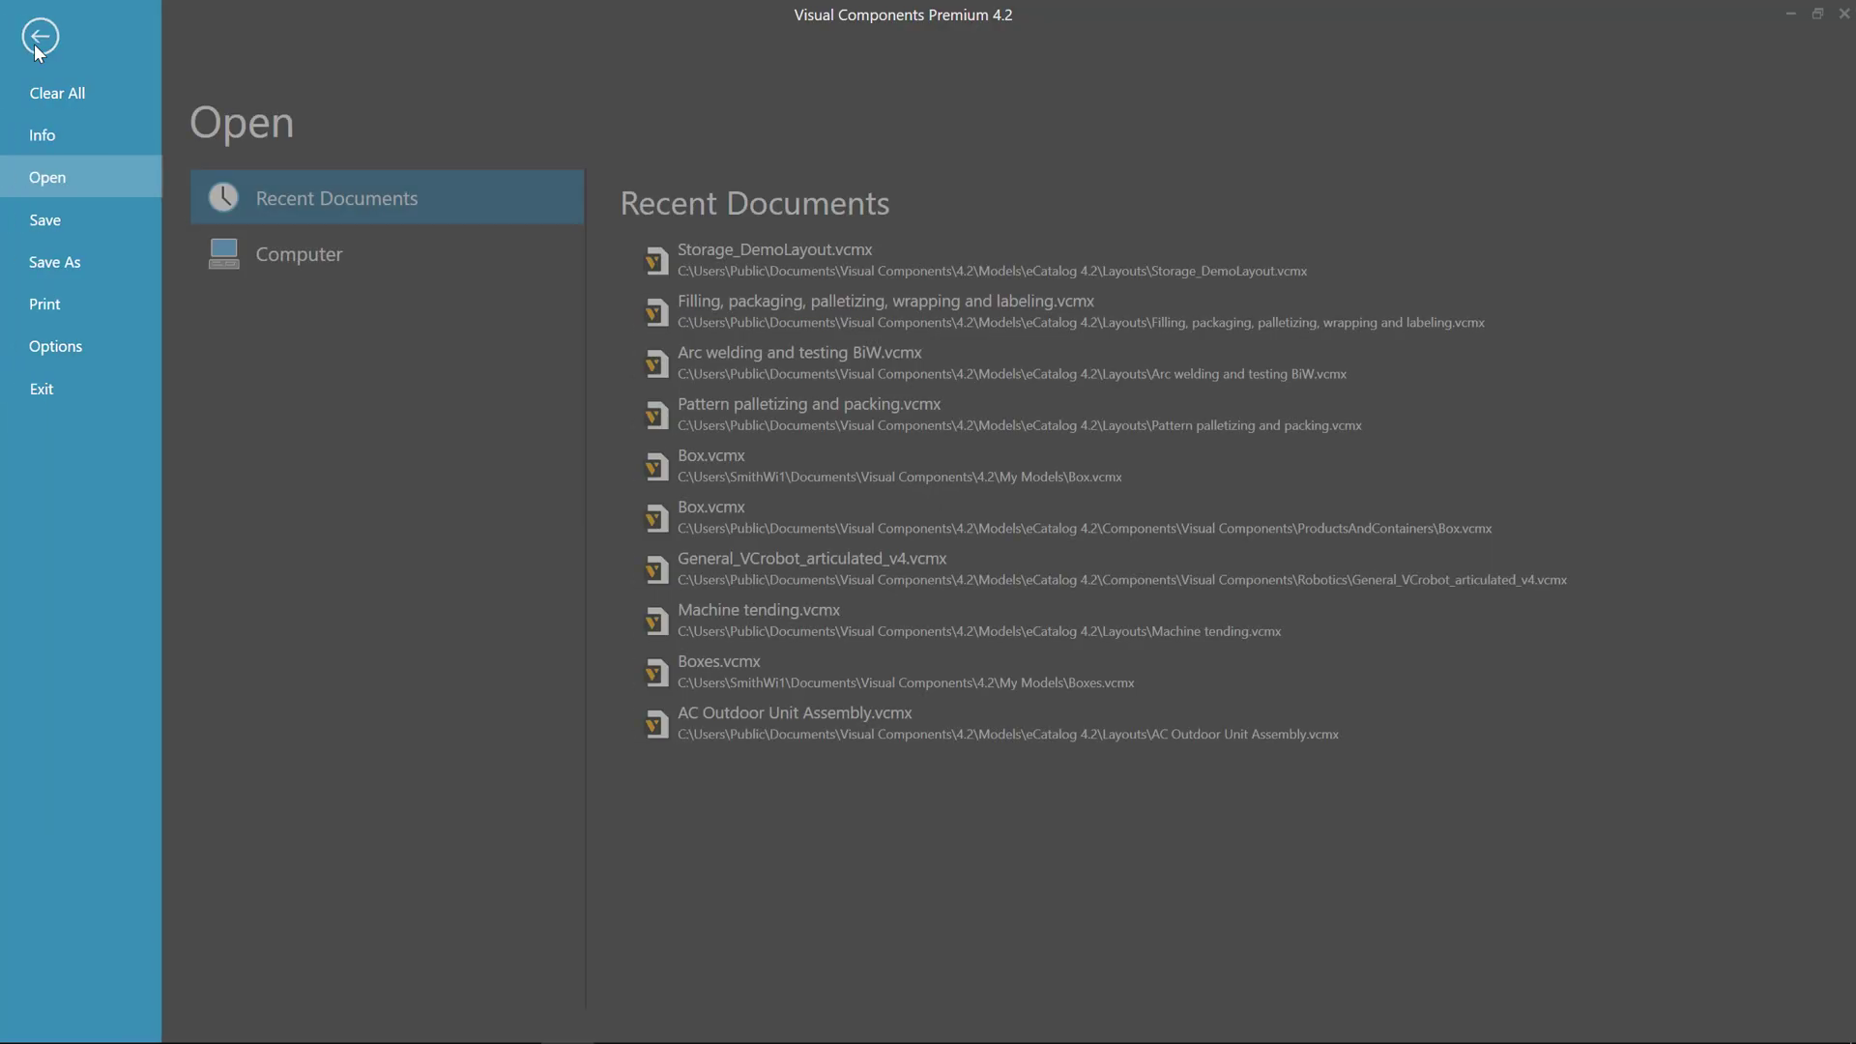
click(104, 343)
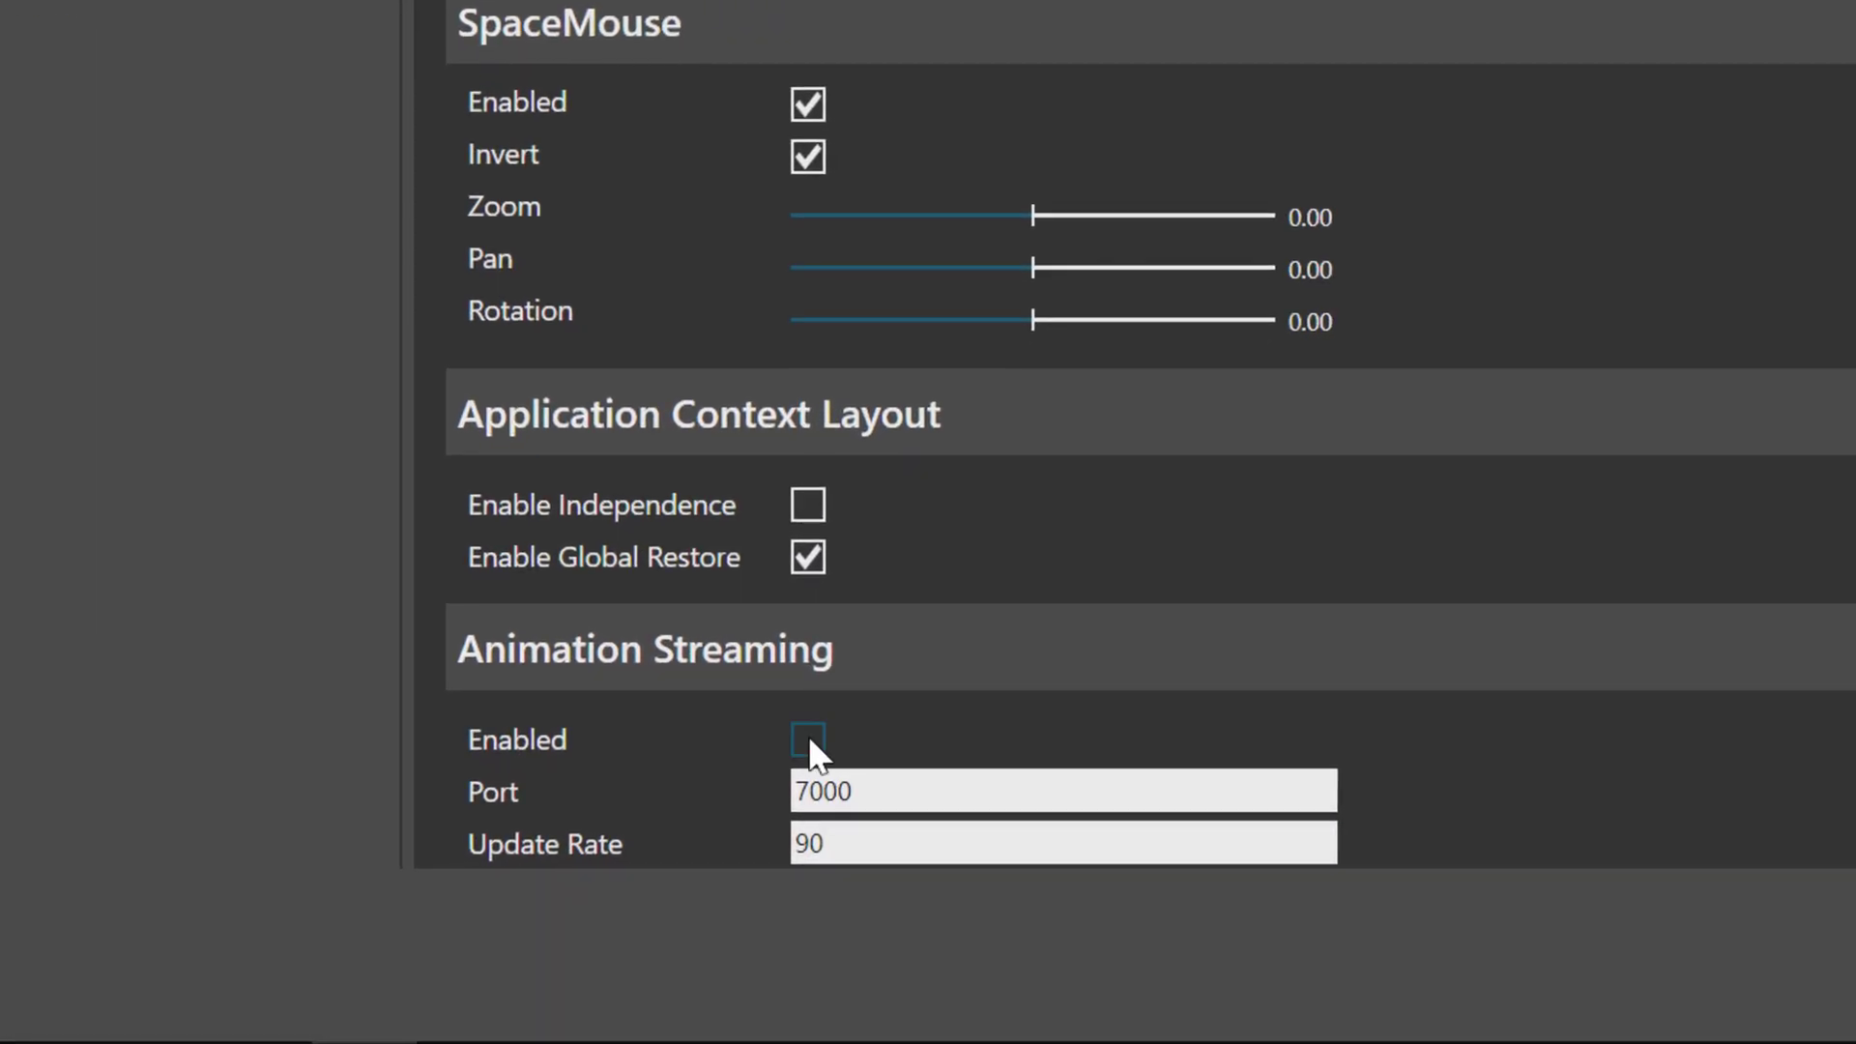
click(796, 834)
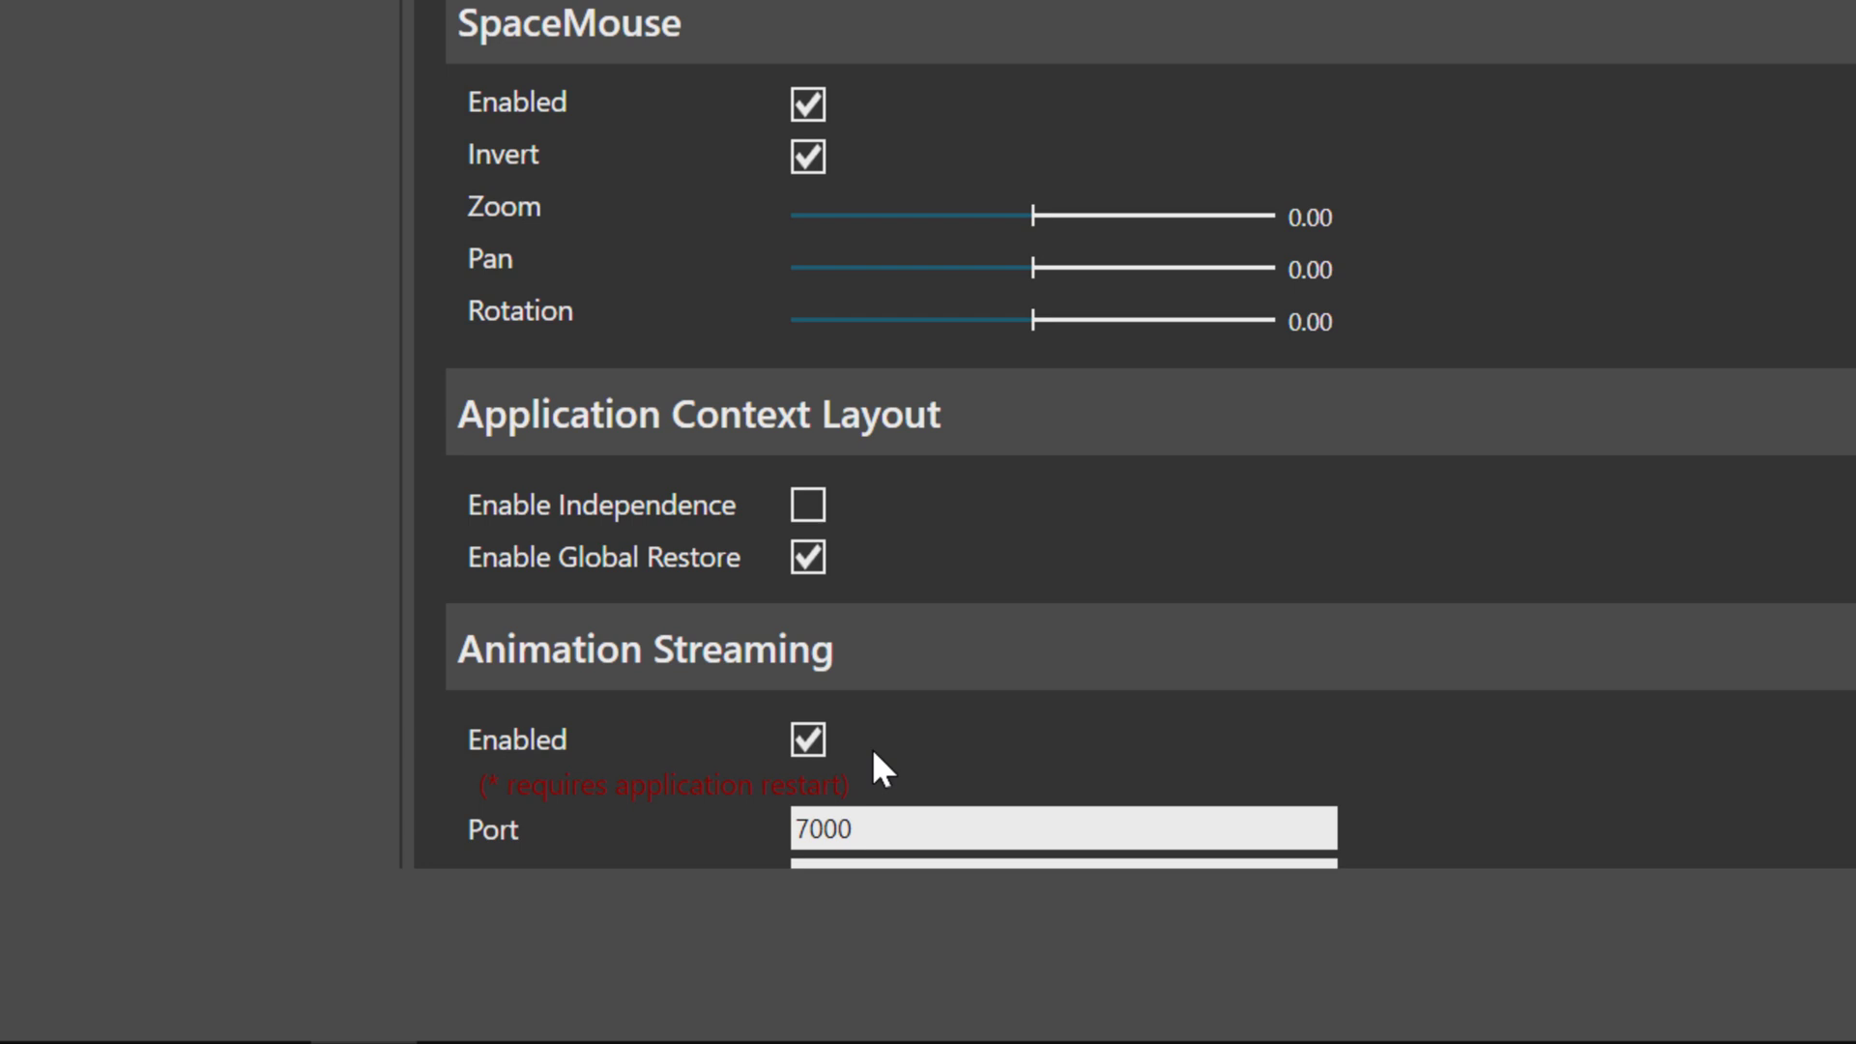
scroll(873, 752, down, 1)
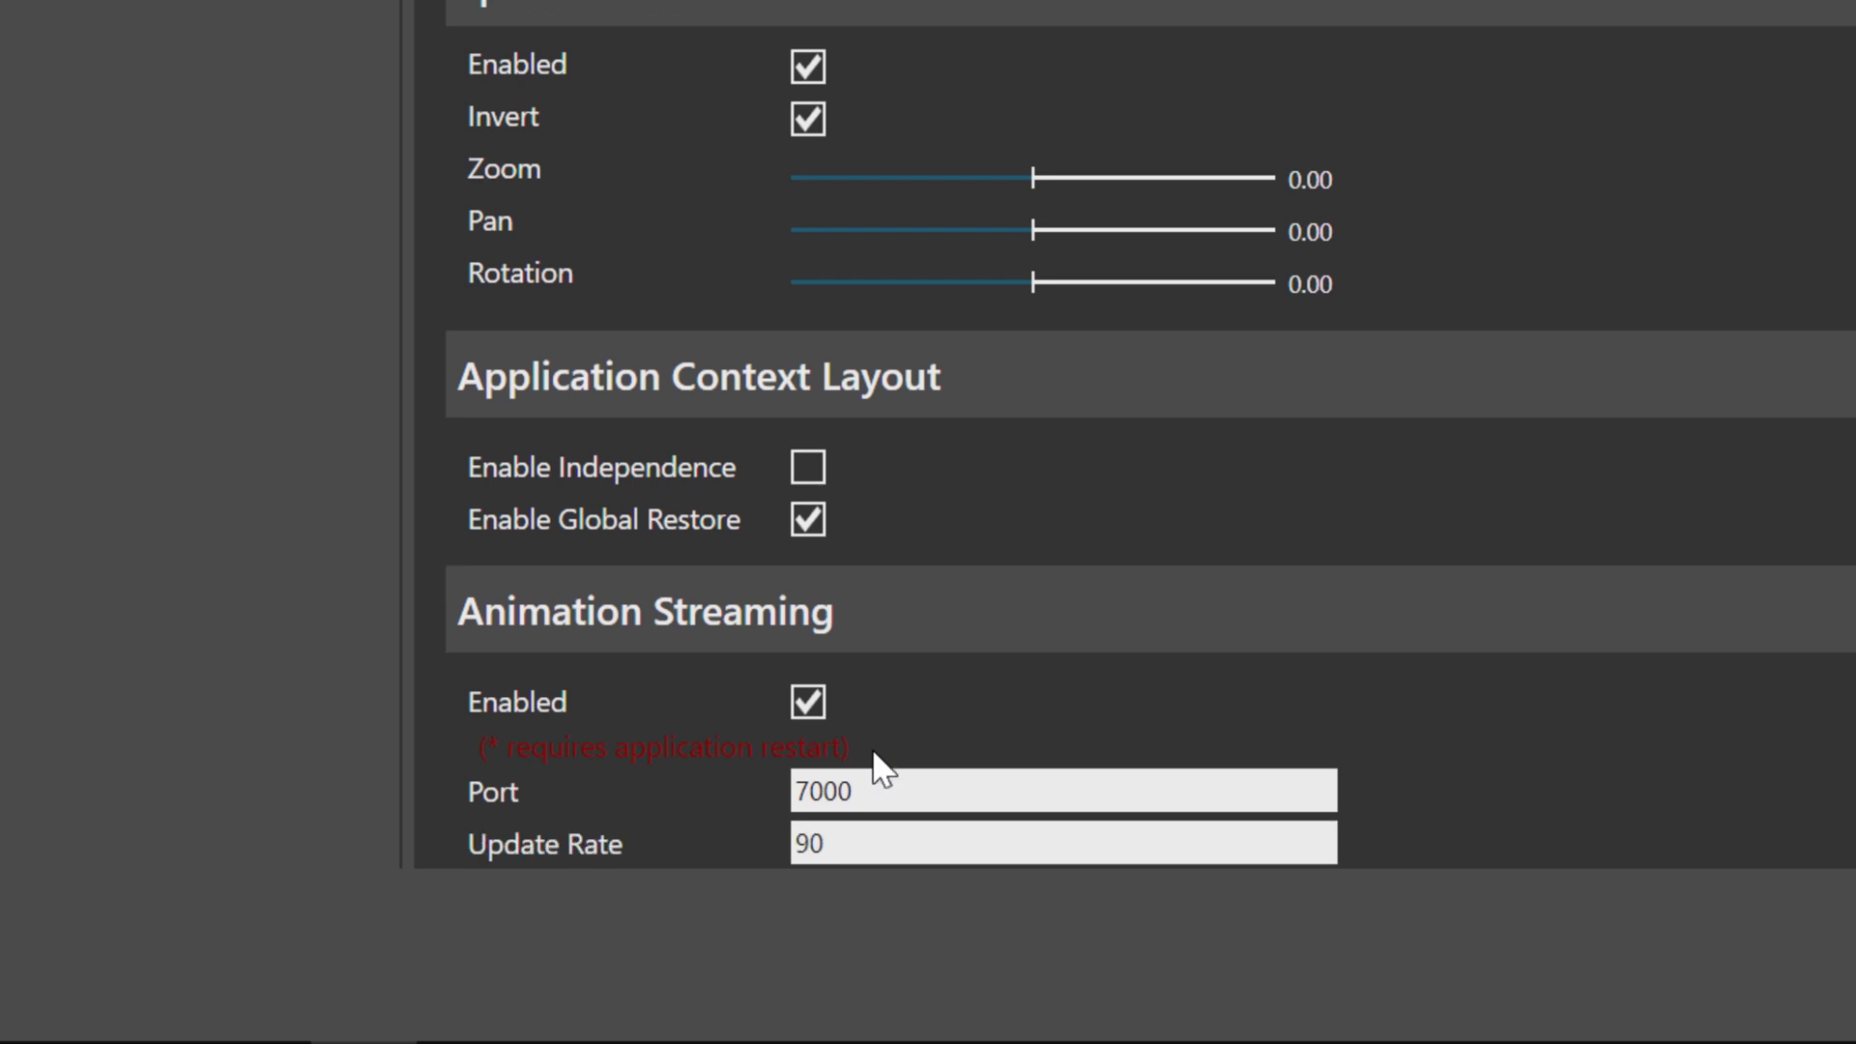
double_click(878, 796)
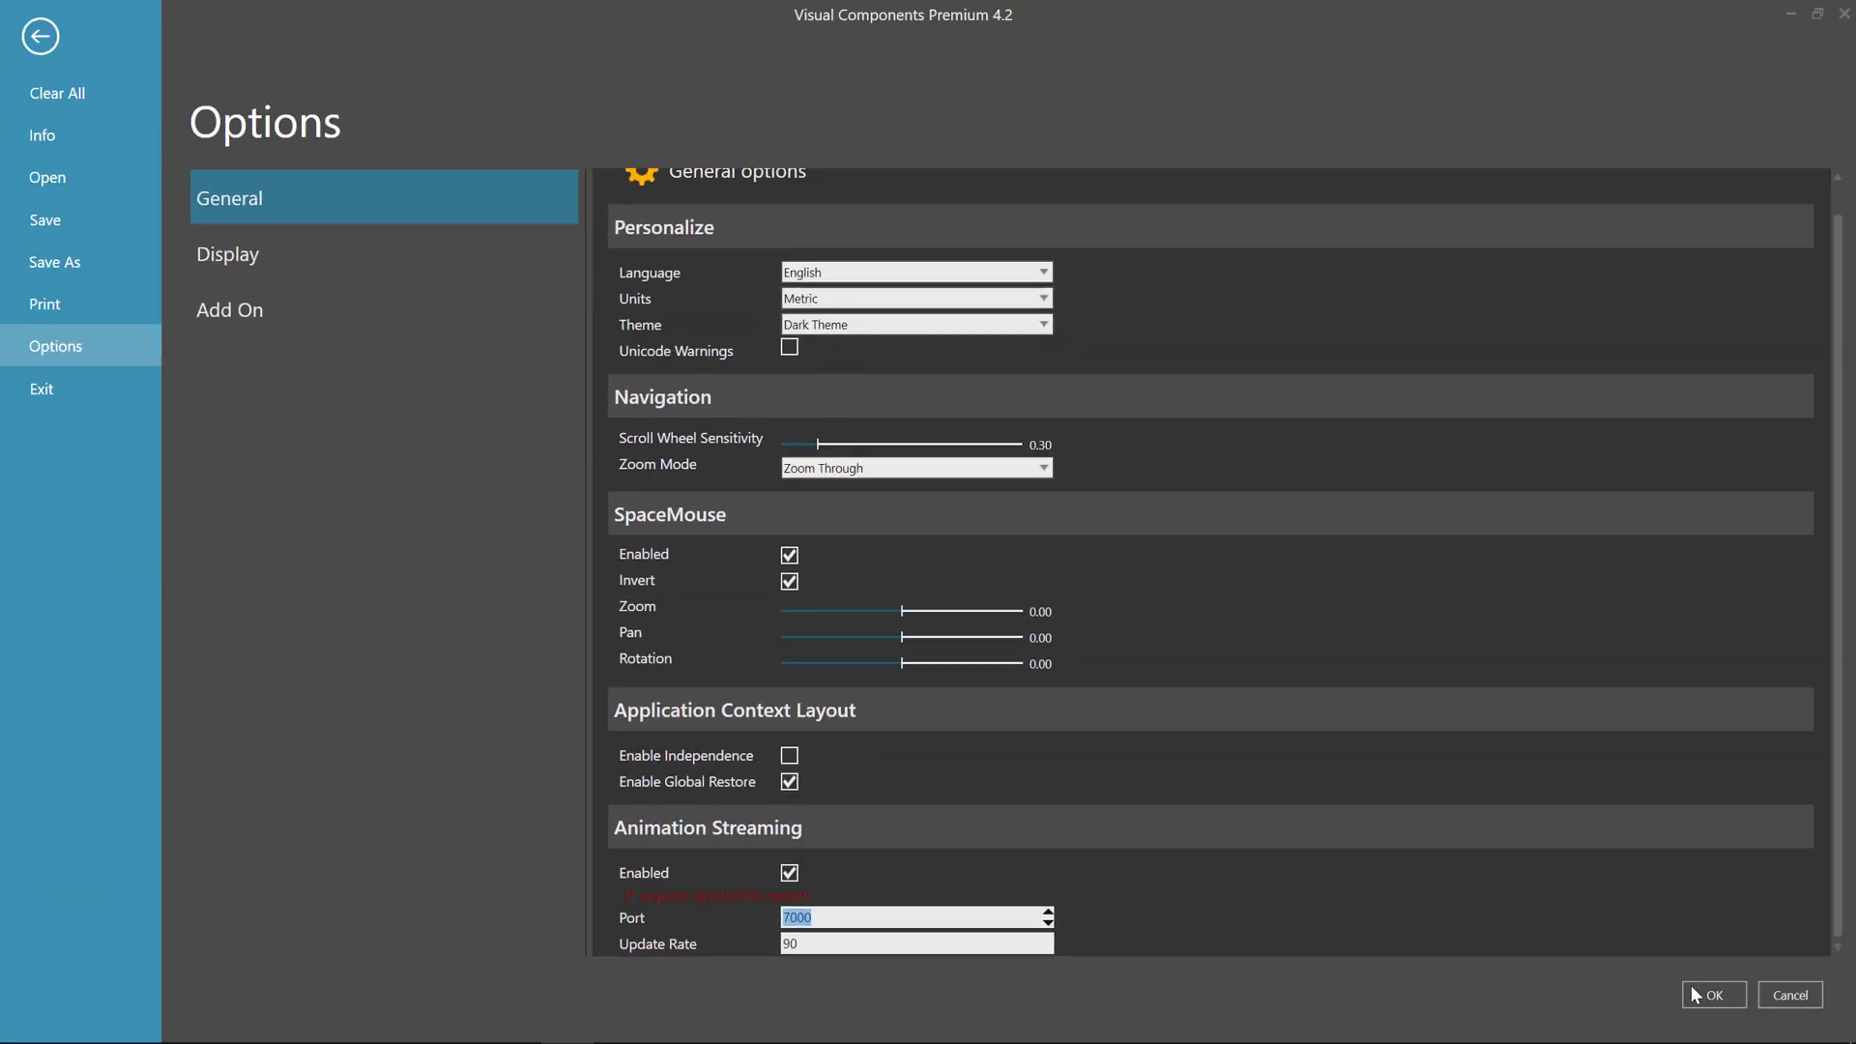
- Apply the settings, dismiss the restart notice and close Visual Components Premium 4.2
click(1698, 994)
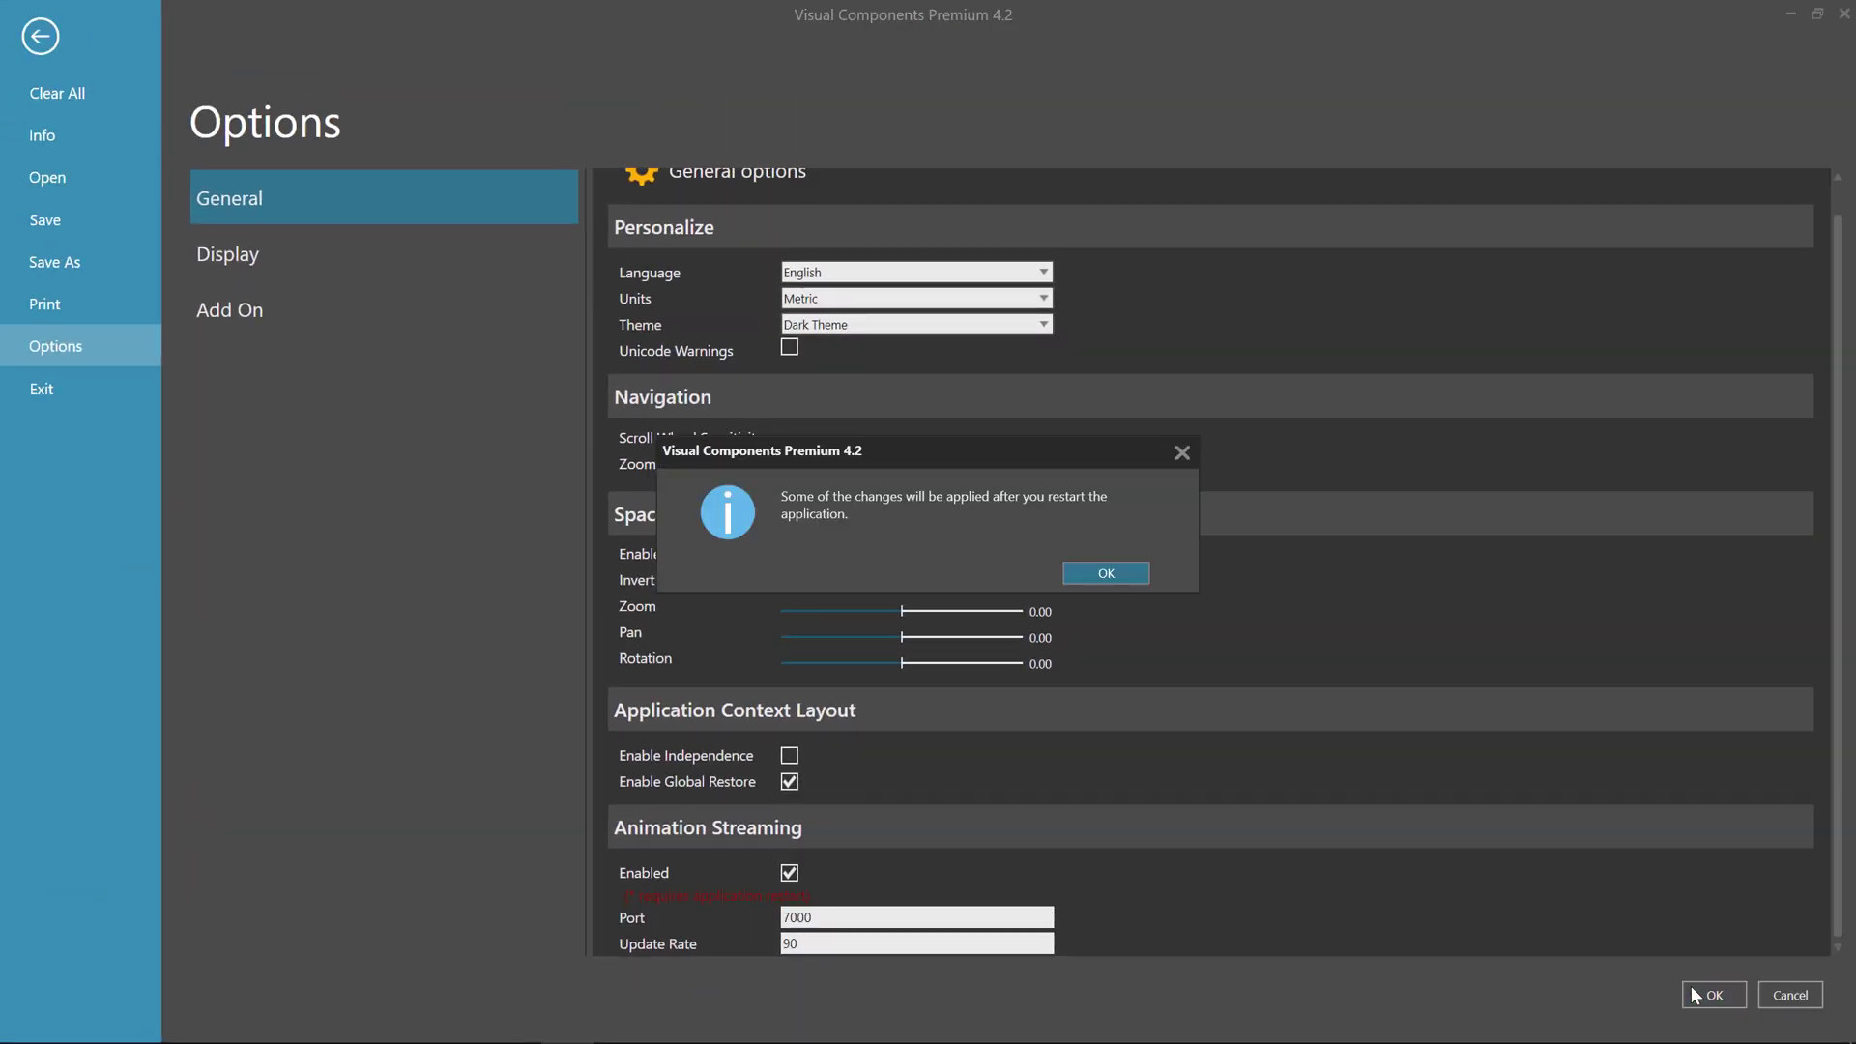
click(1122, 576)
click(1843, 14)
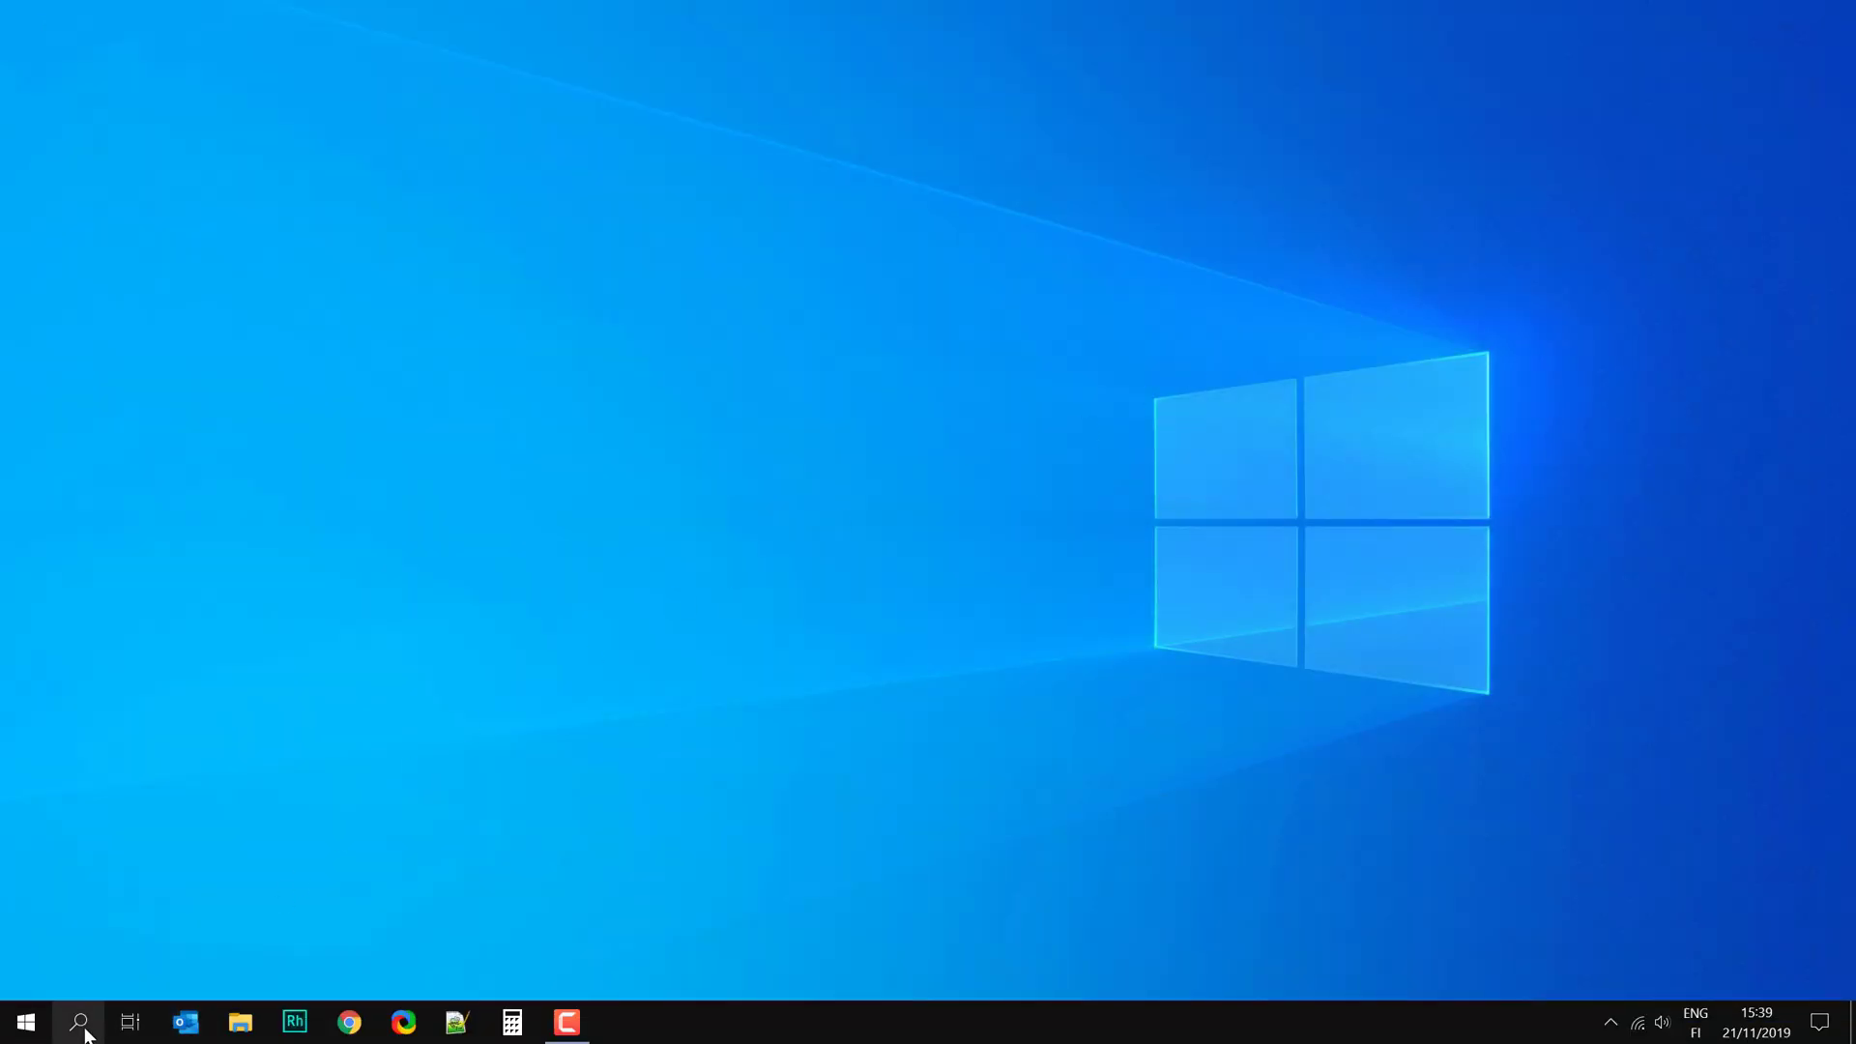
- Relaunch Visual Components Premium 4.2 by searching Windows for '4.2'
click(78, 1022)
text(4.2)
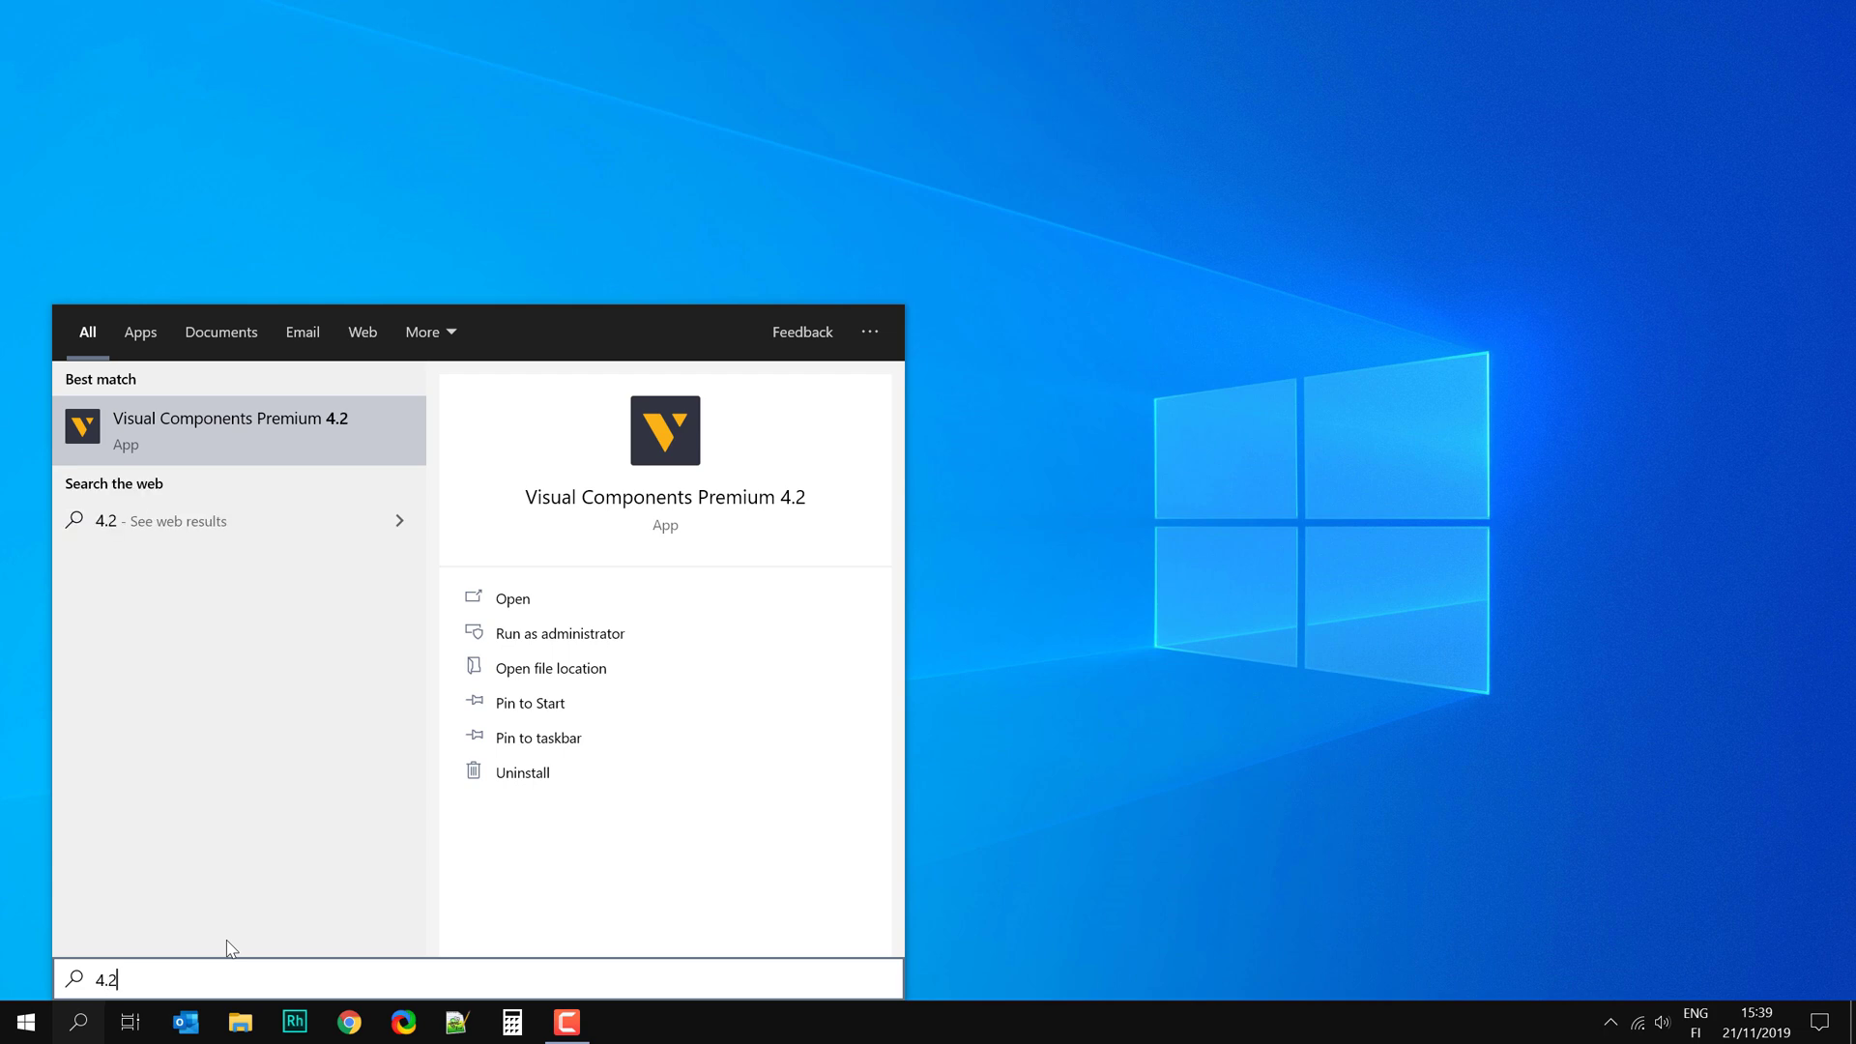
key(Return)
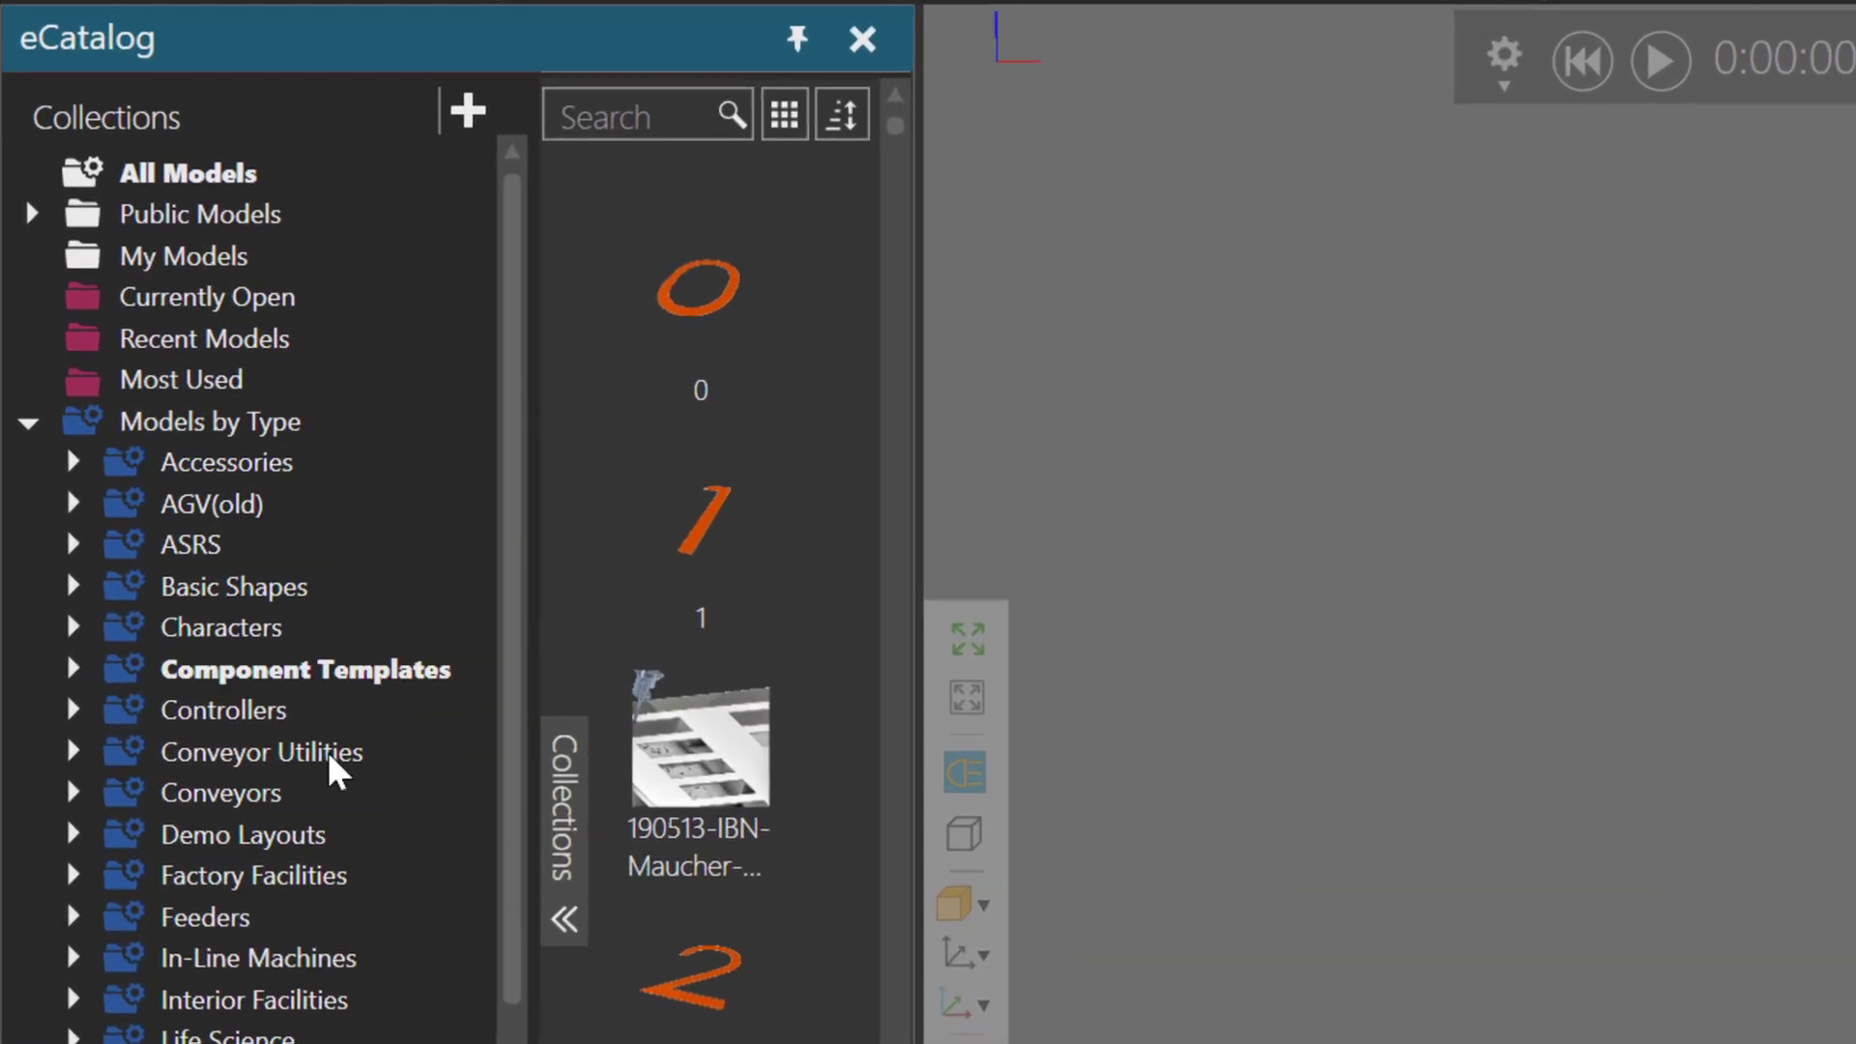
- Drop the Final Palletizing and Packaging demo layout from eCatalog into the 3D view and play it
click(363, 837)
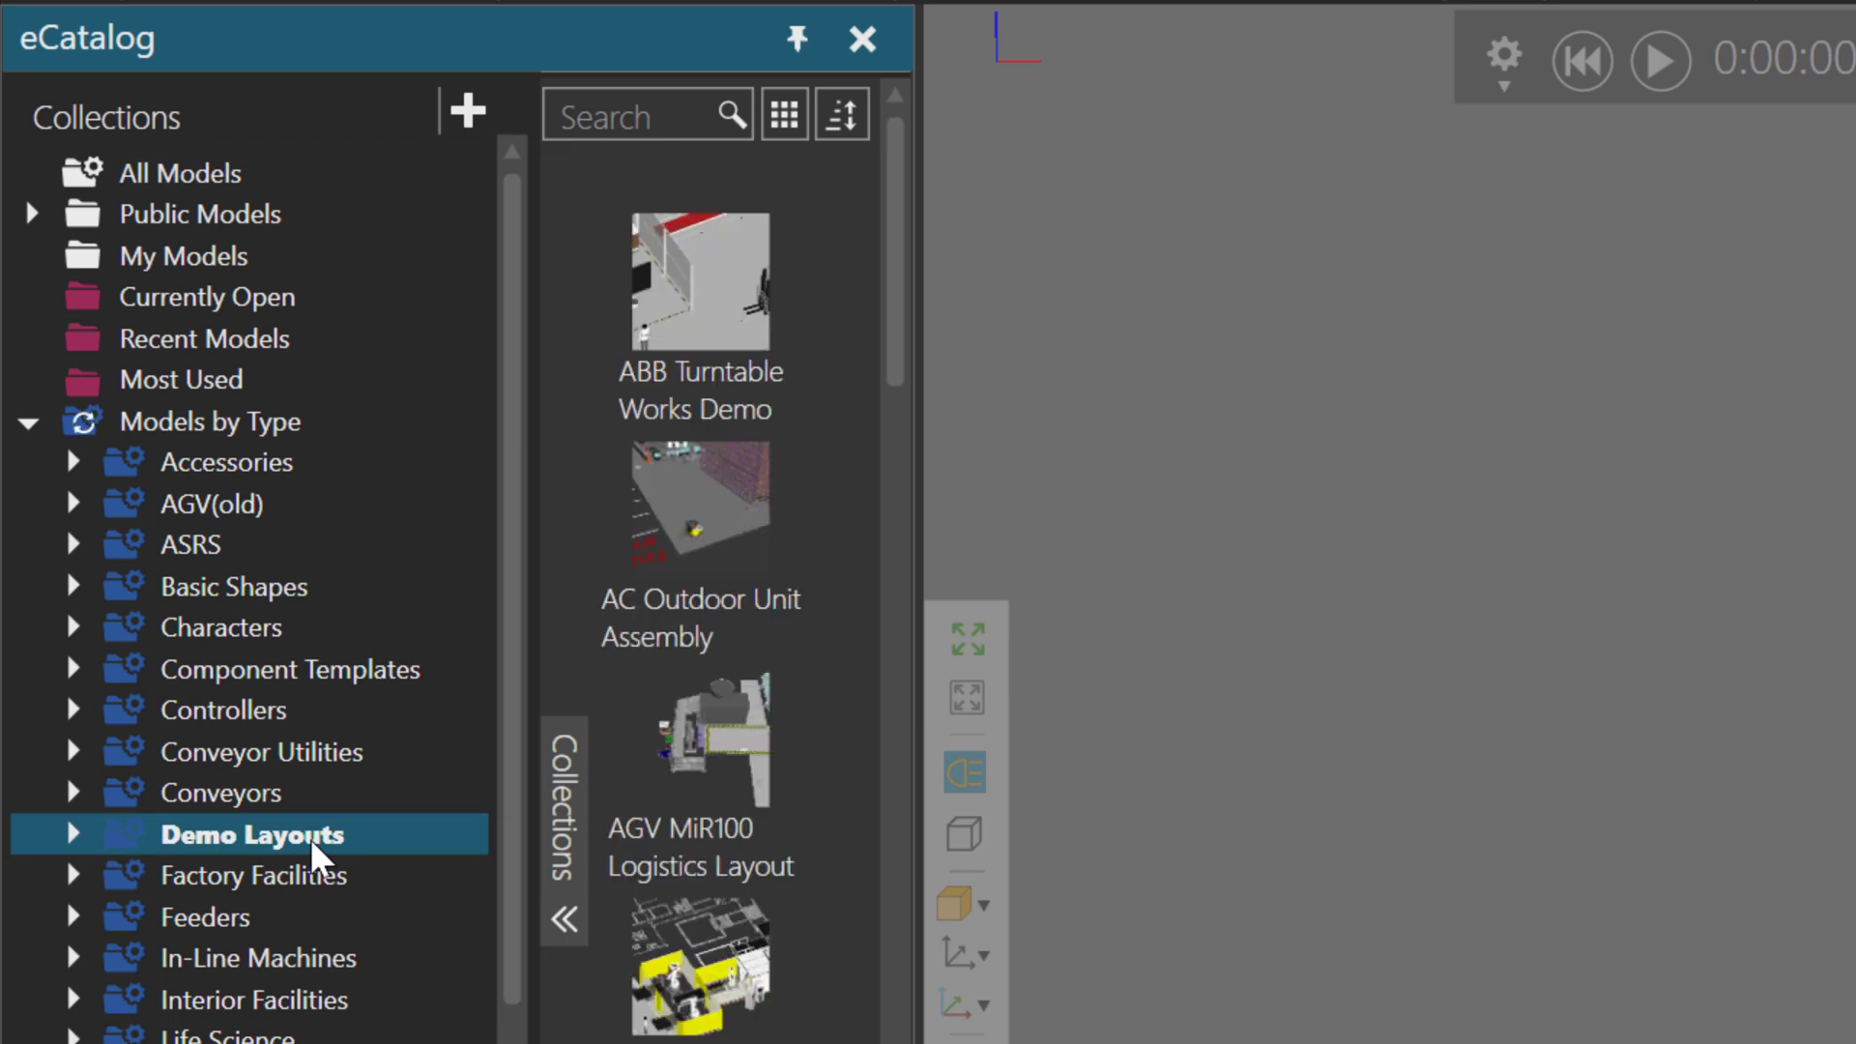
drag(896, 249, 903, 754)
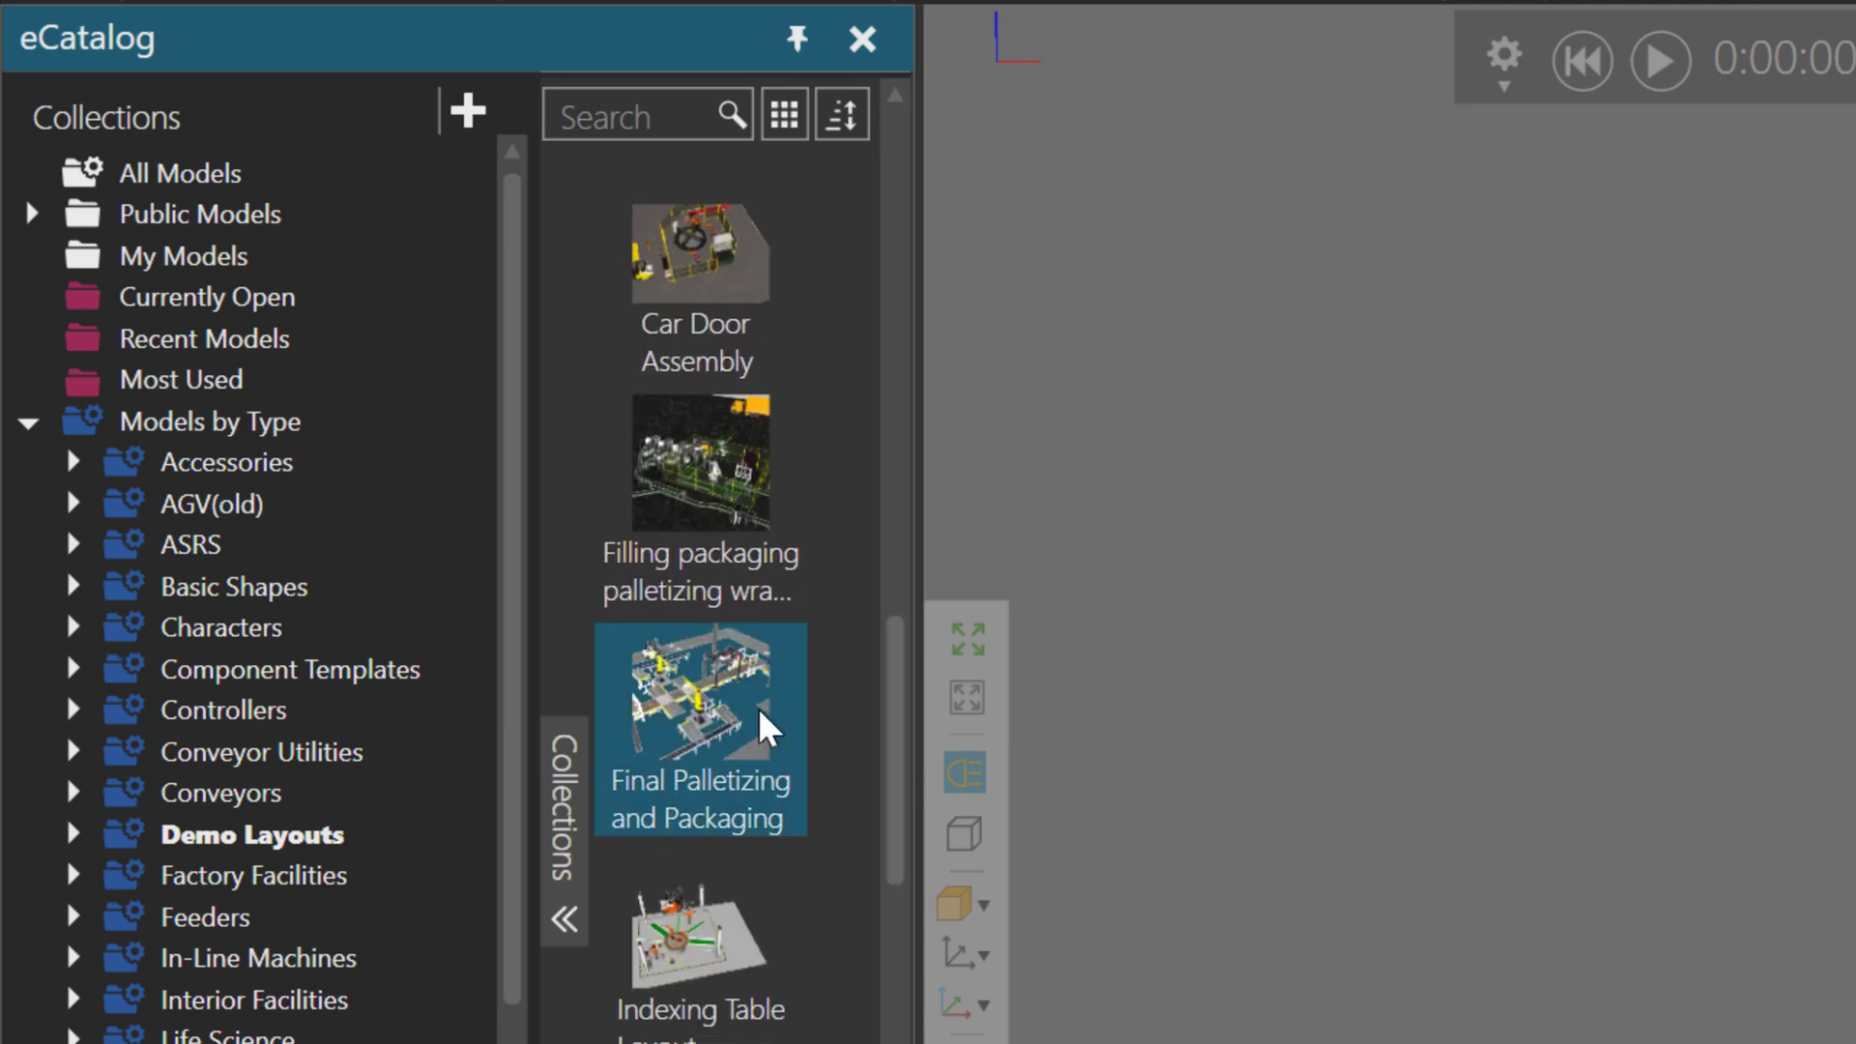
drag(763, 725, 1302, 651)
drag(1126, 604, 1591, 727)
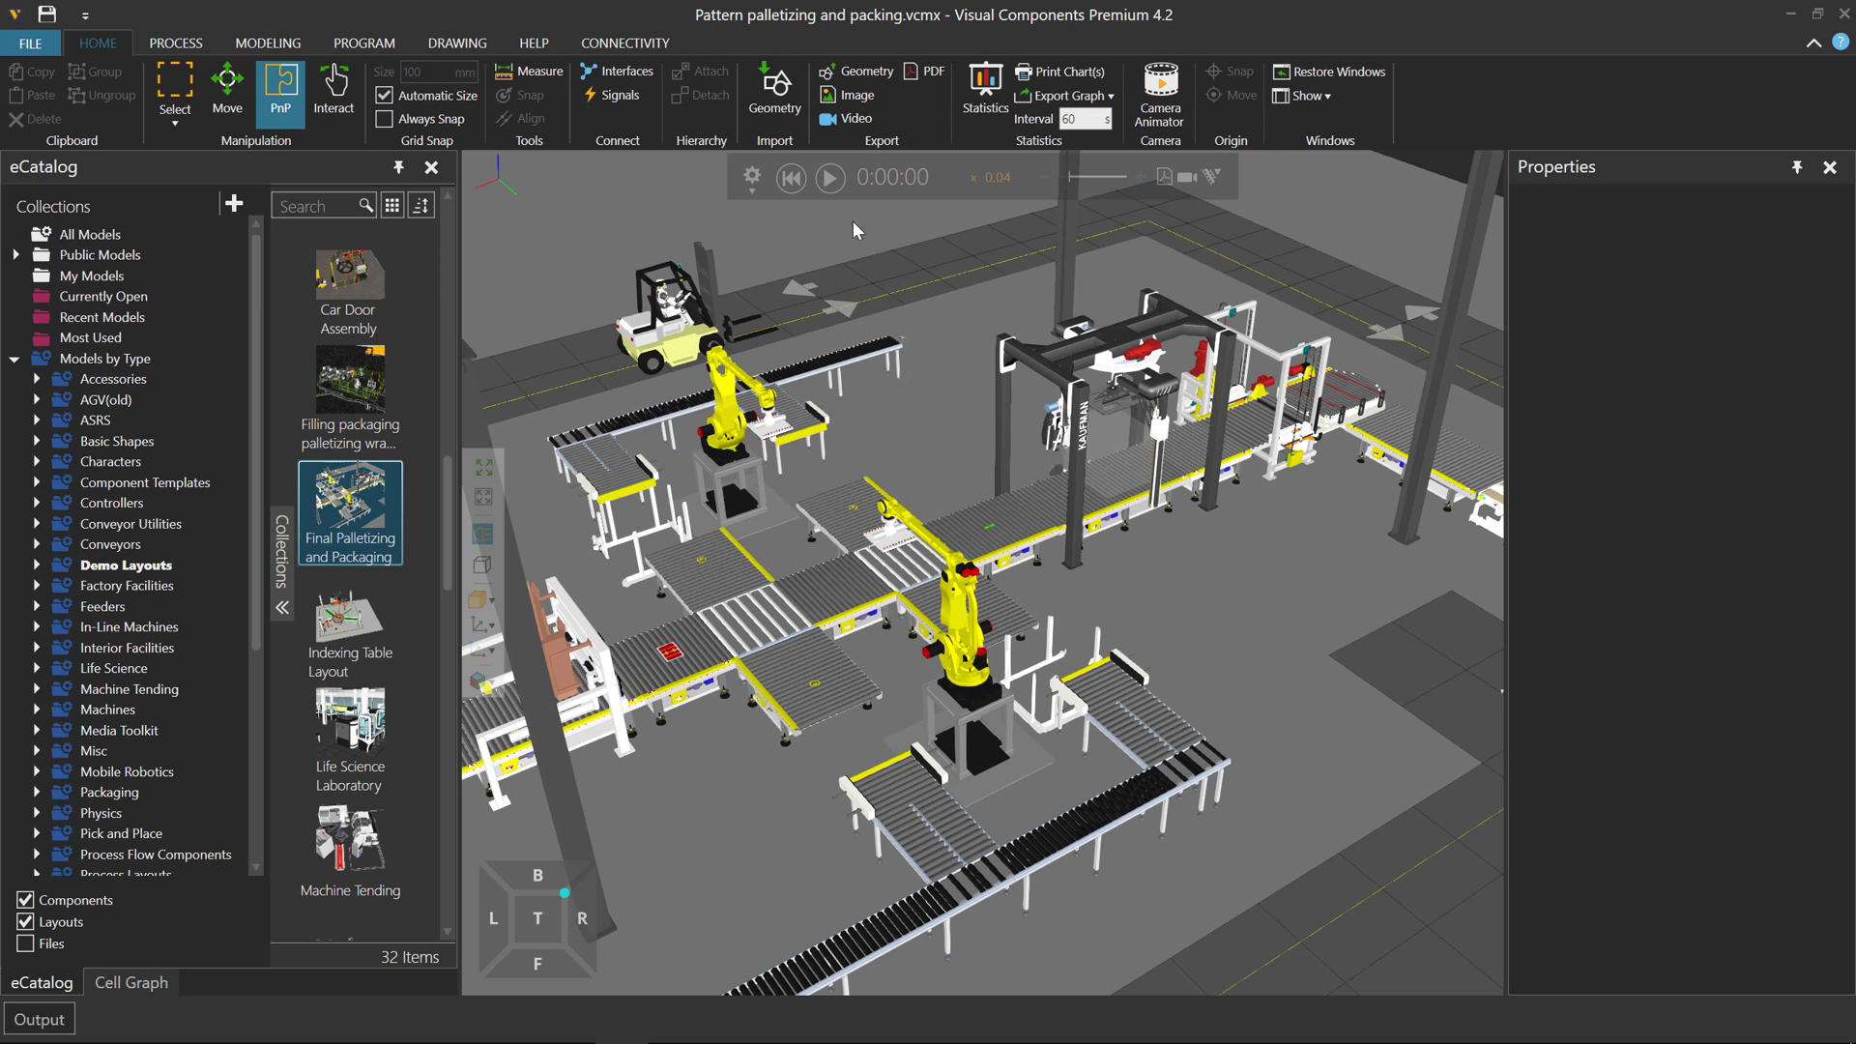
click(834, 181)
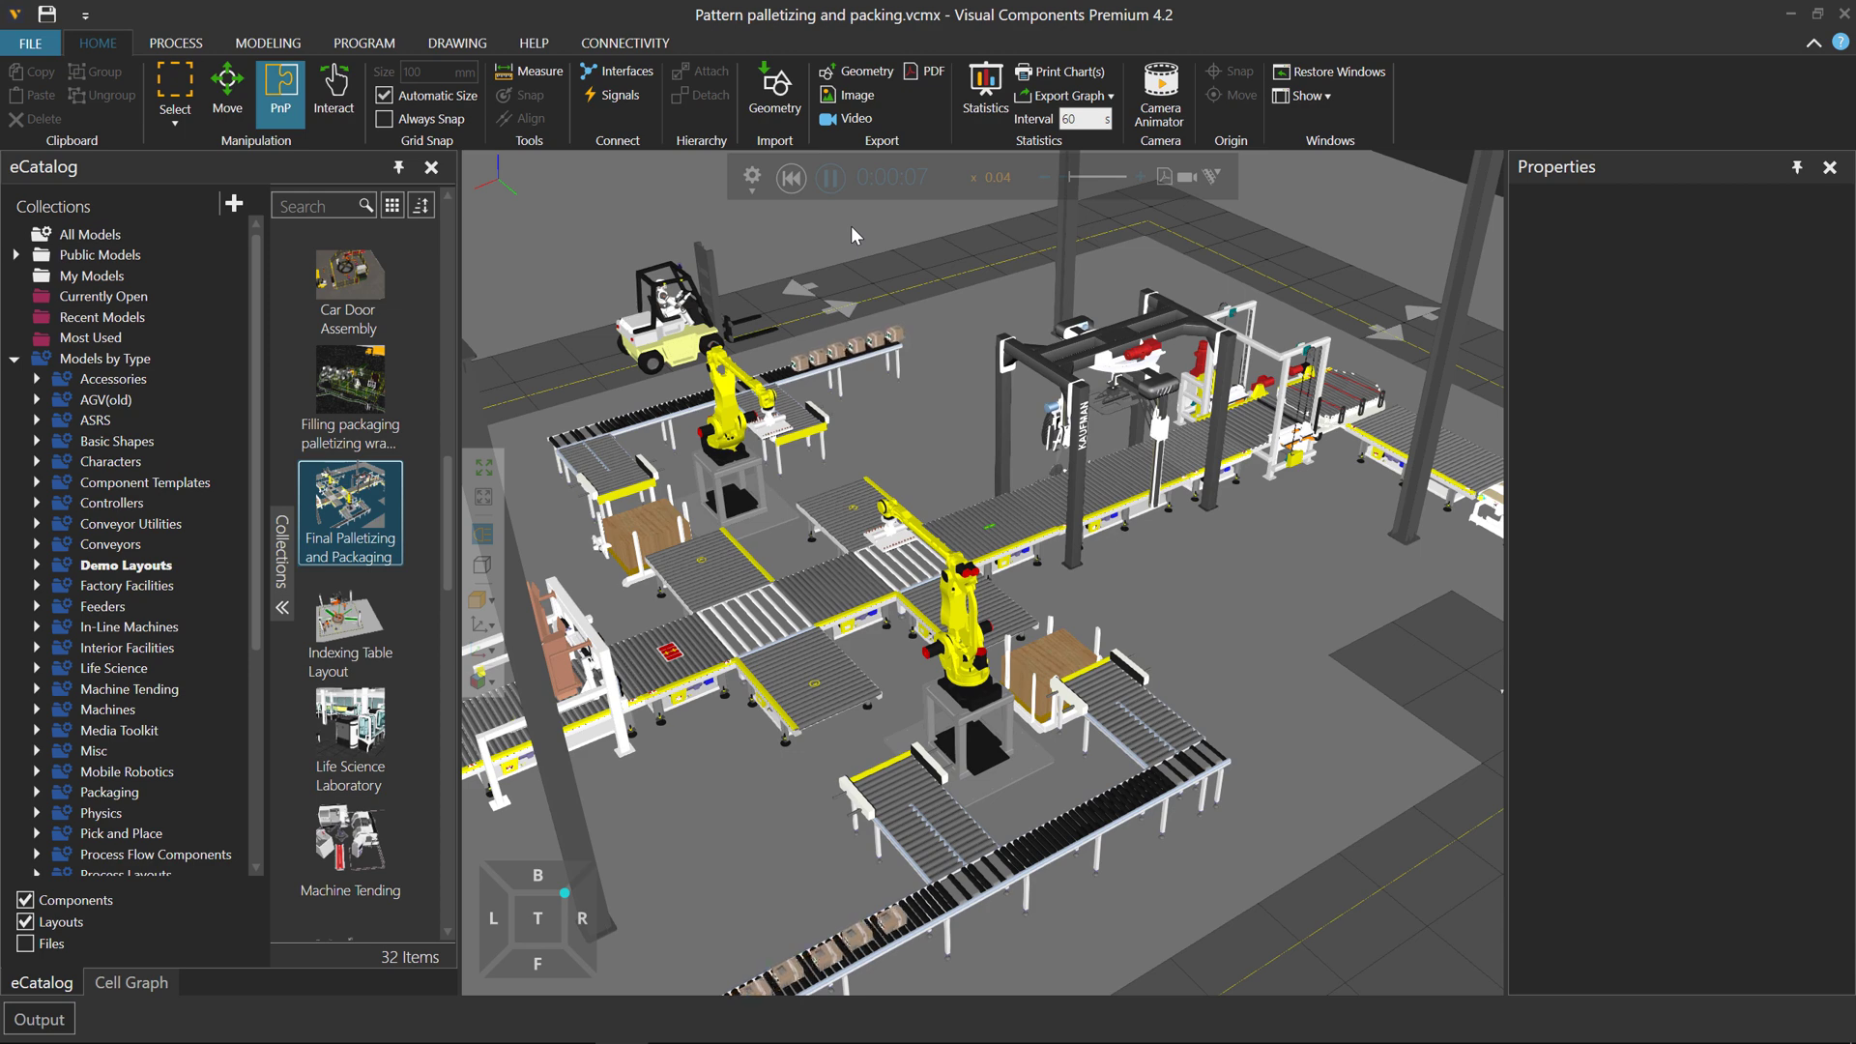
- Launch Visual Components Experience from the Windows search using 'exp'
mouse_move(114, 1033)
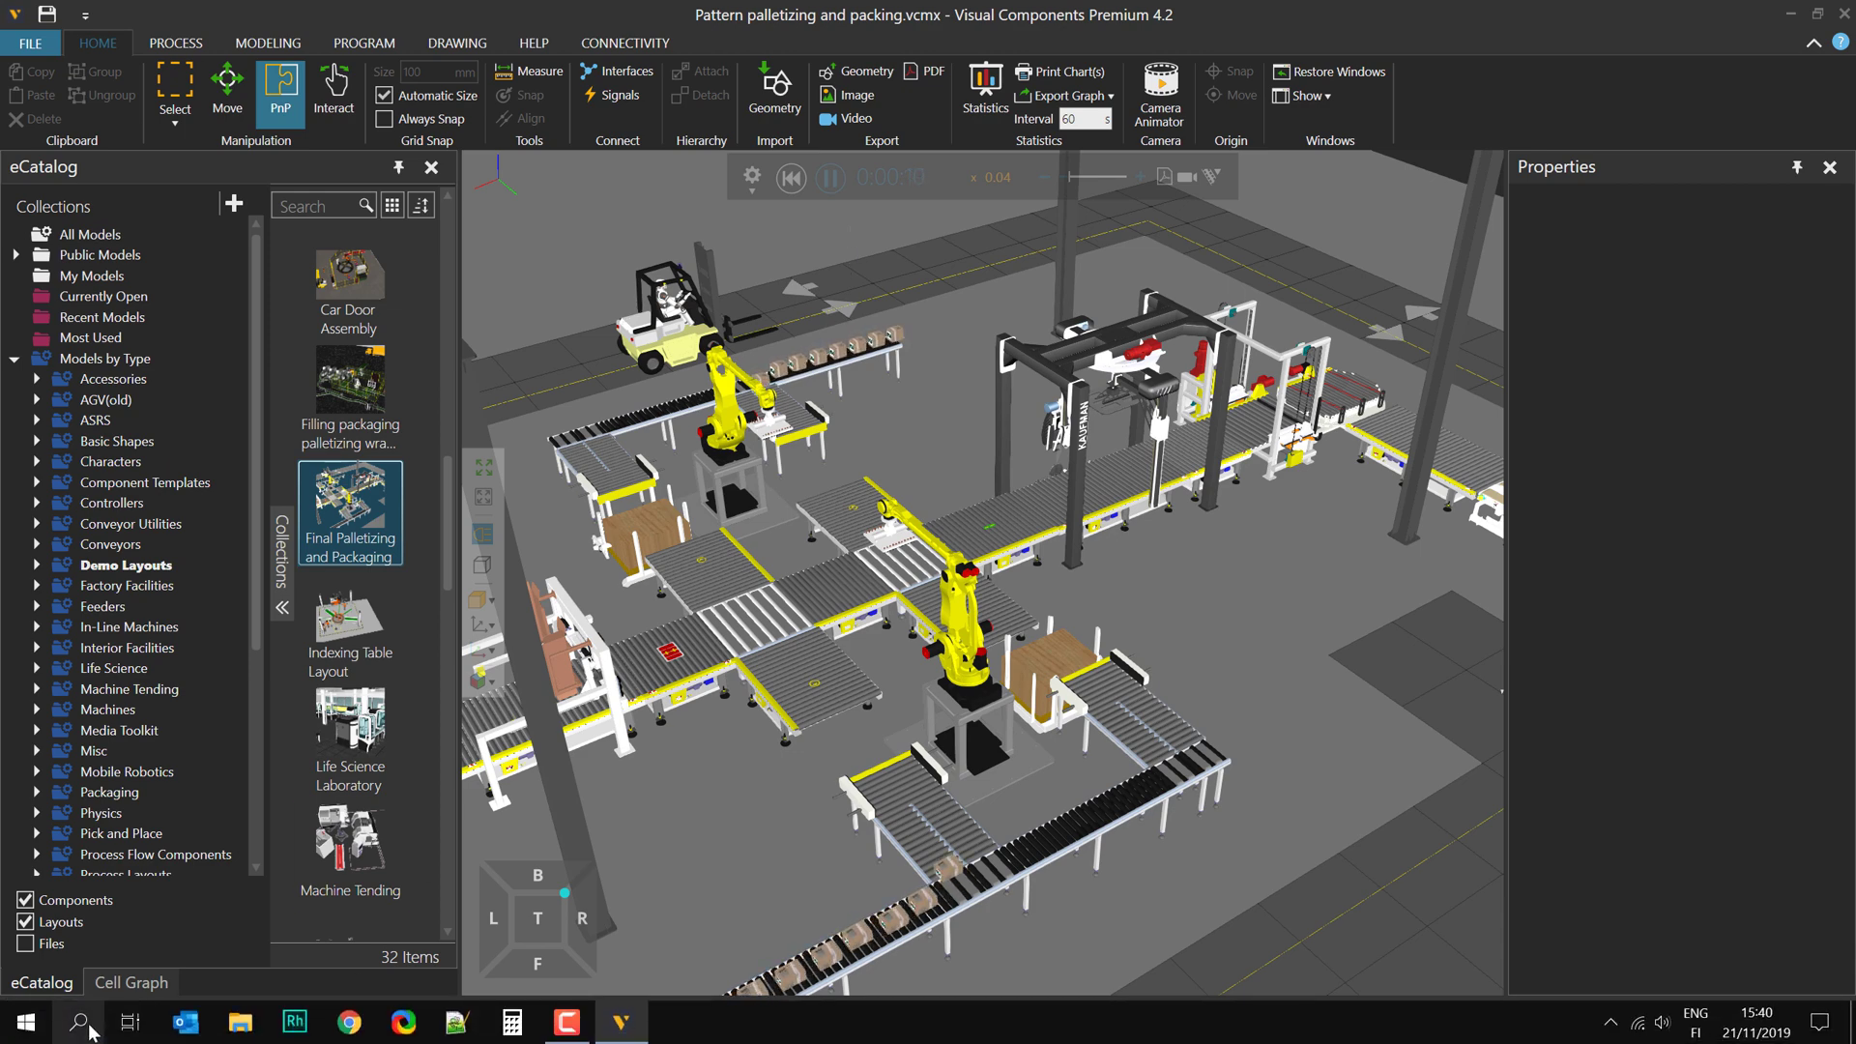
key(super)
text(exp)
key(Down)
key(Escape)
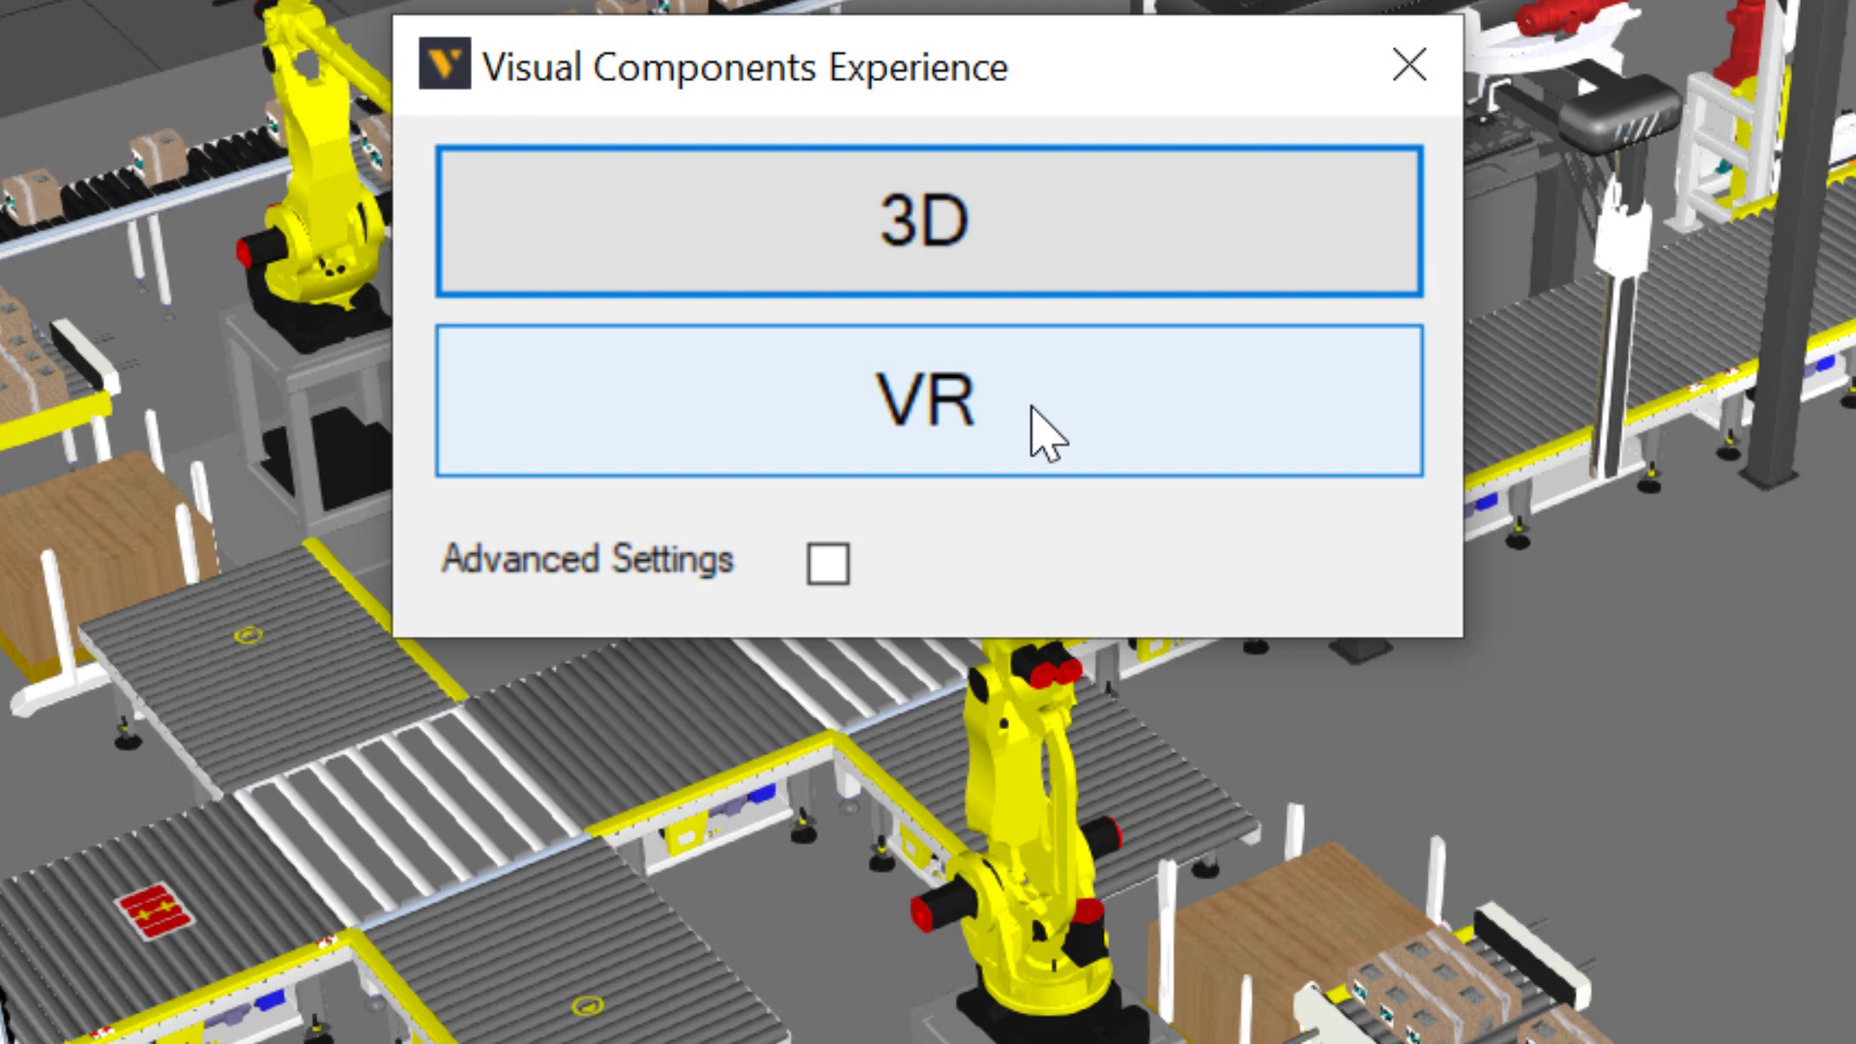
- Check the advanced streaming settings show host 127.0.0.1 and port 7000, then start the 3D viewer
click(830, 566)
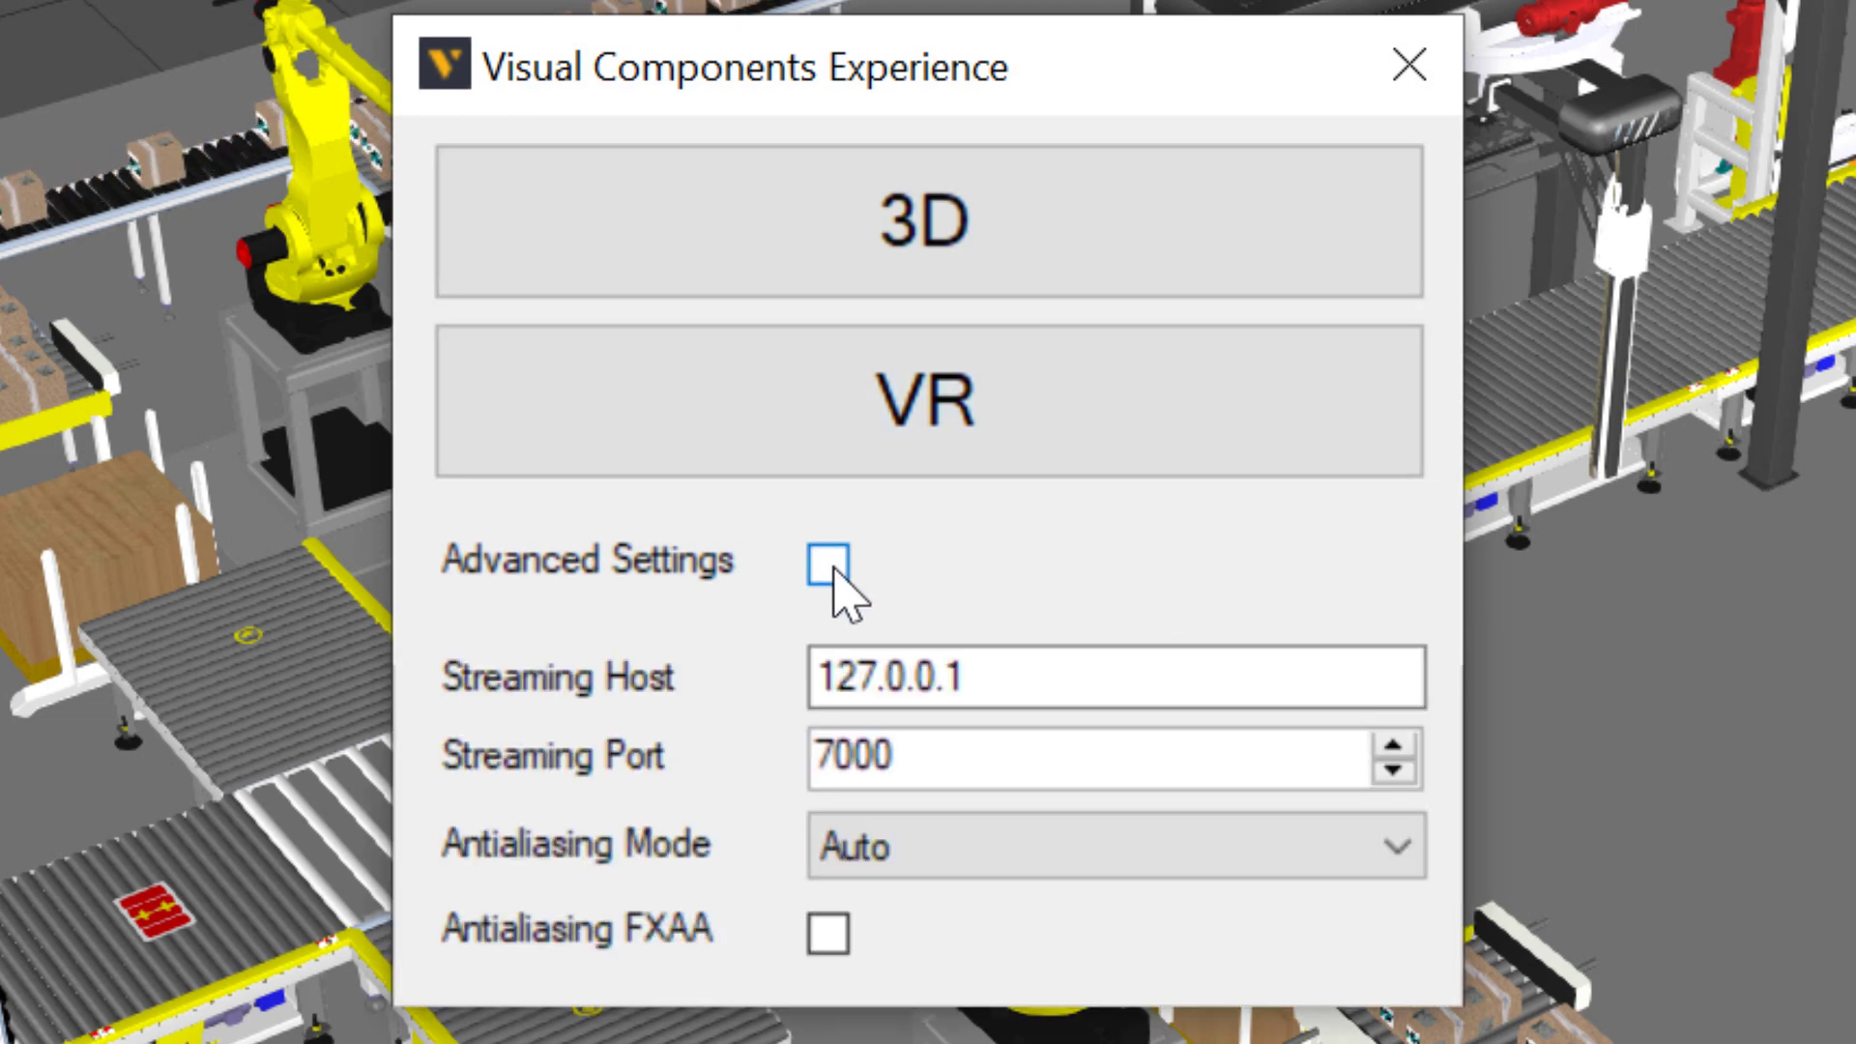
click(831, 568)
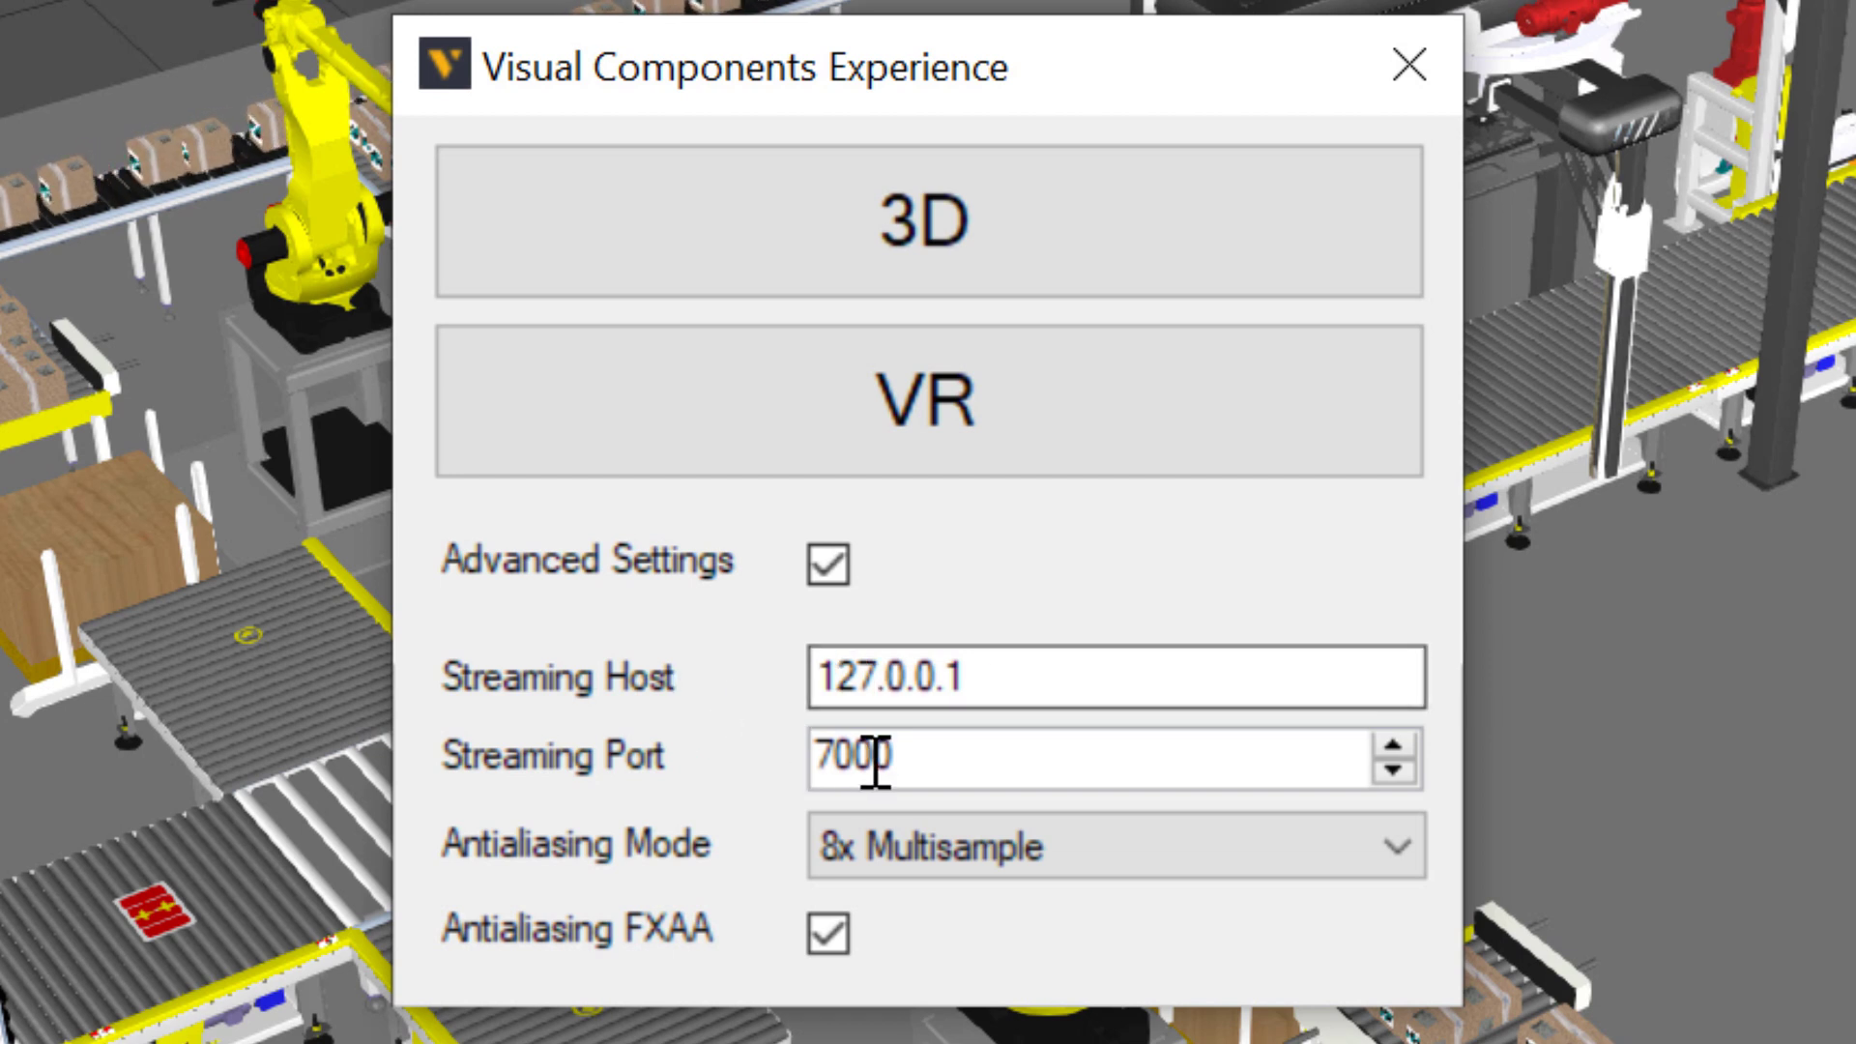
drag(1011, 696, 764, 684)
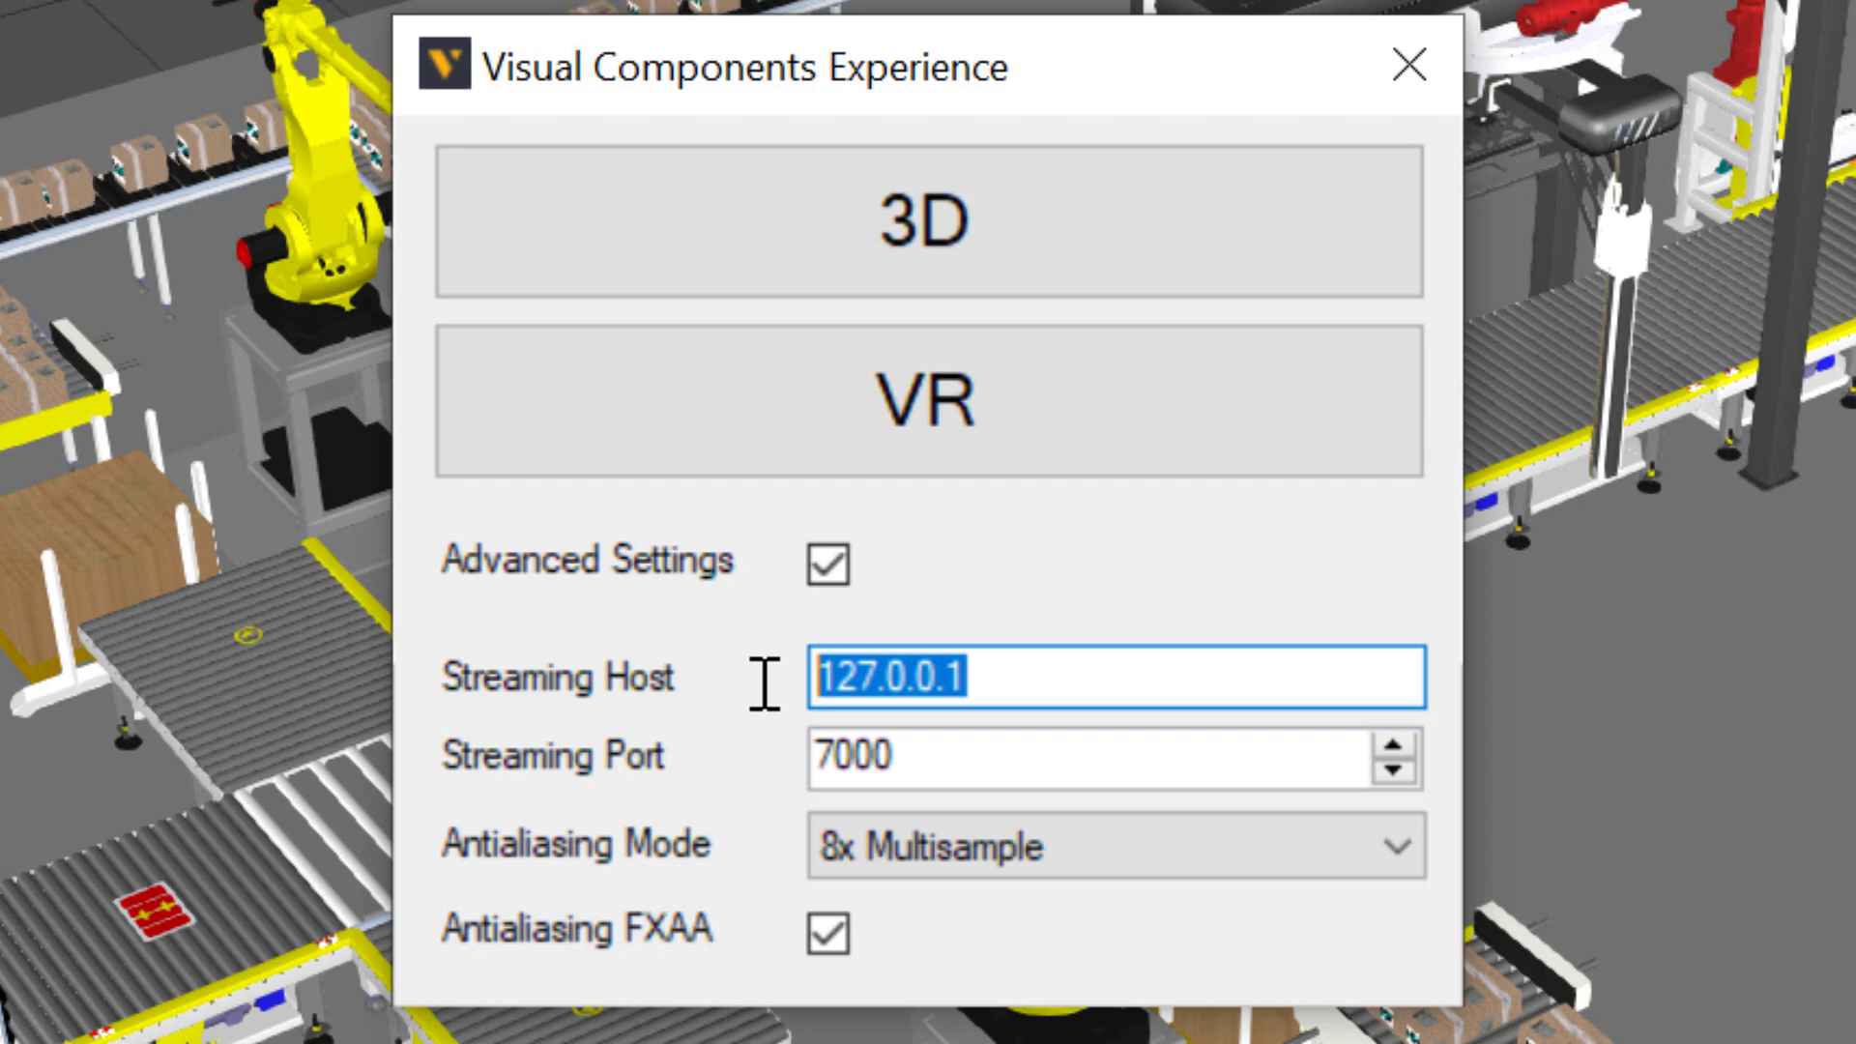
click(832, 568)
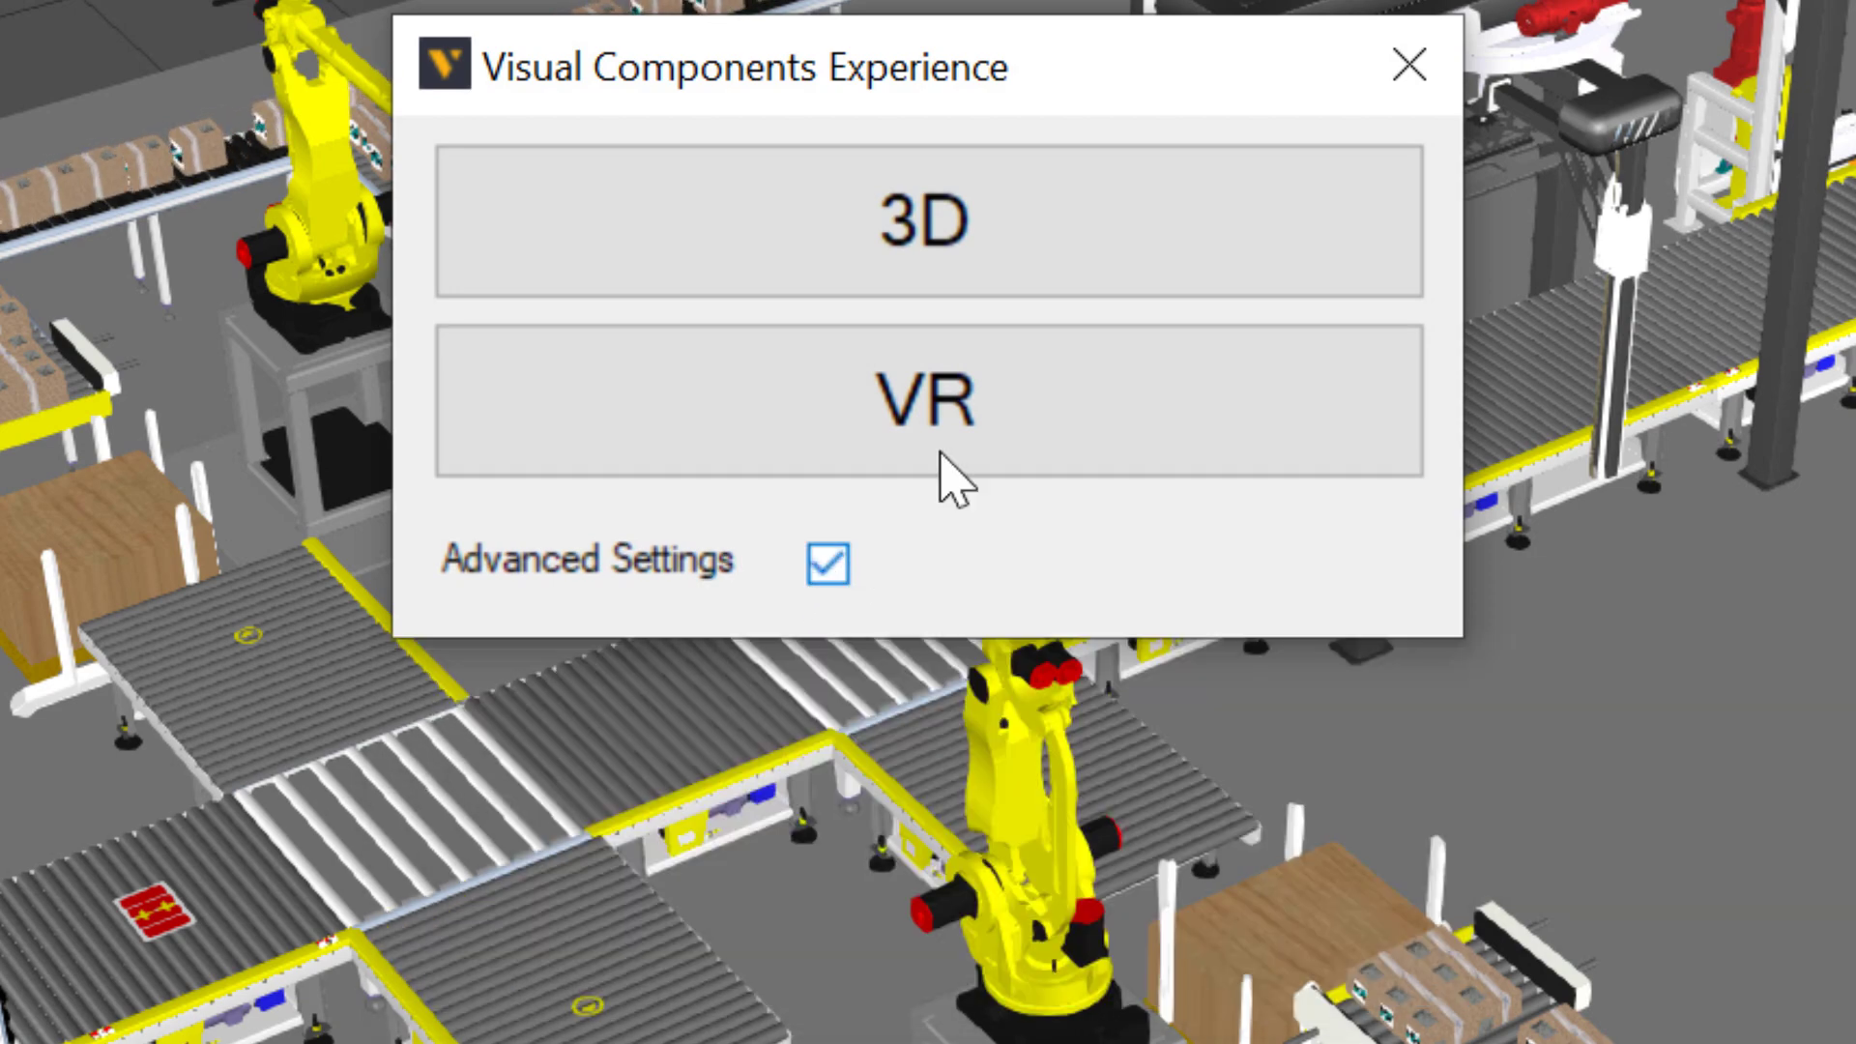
click(992, 248)
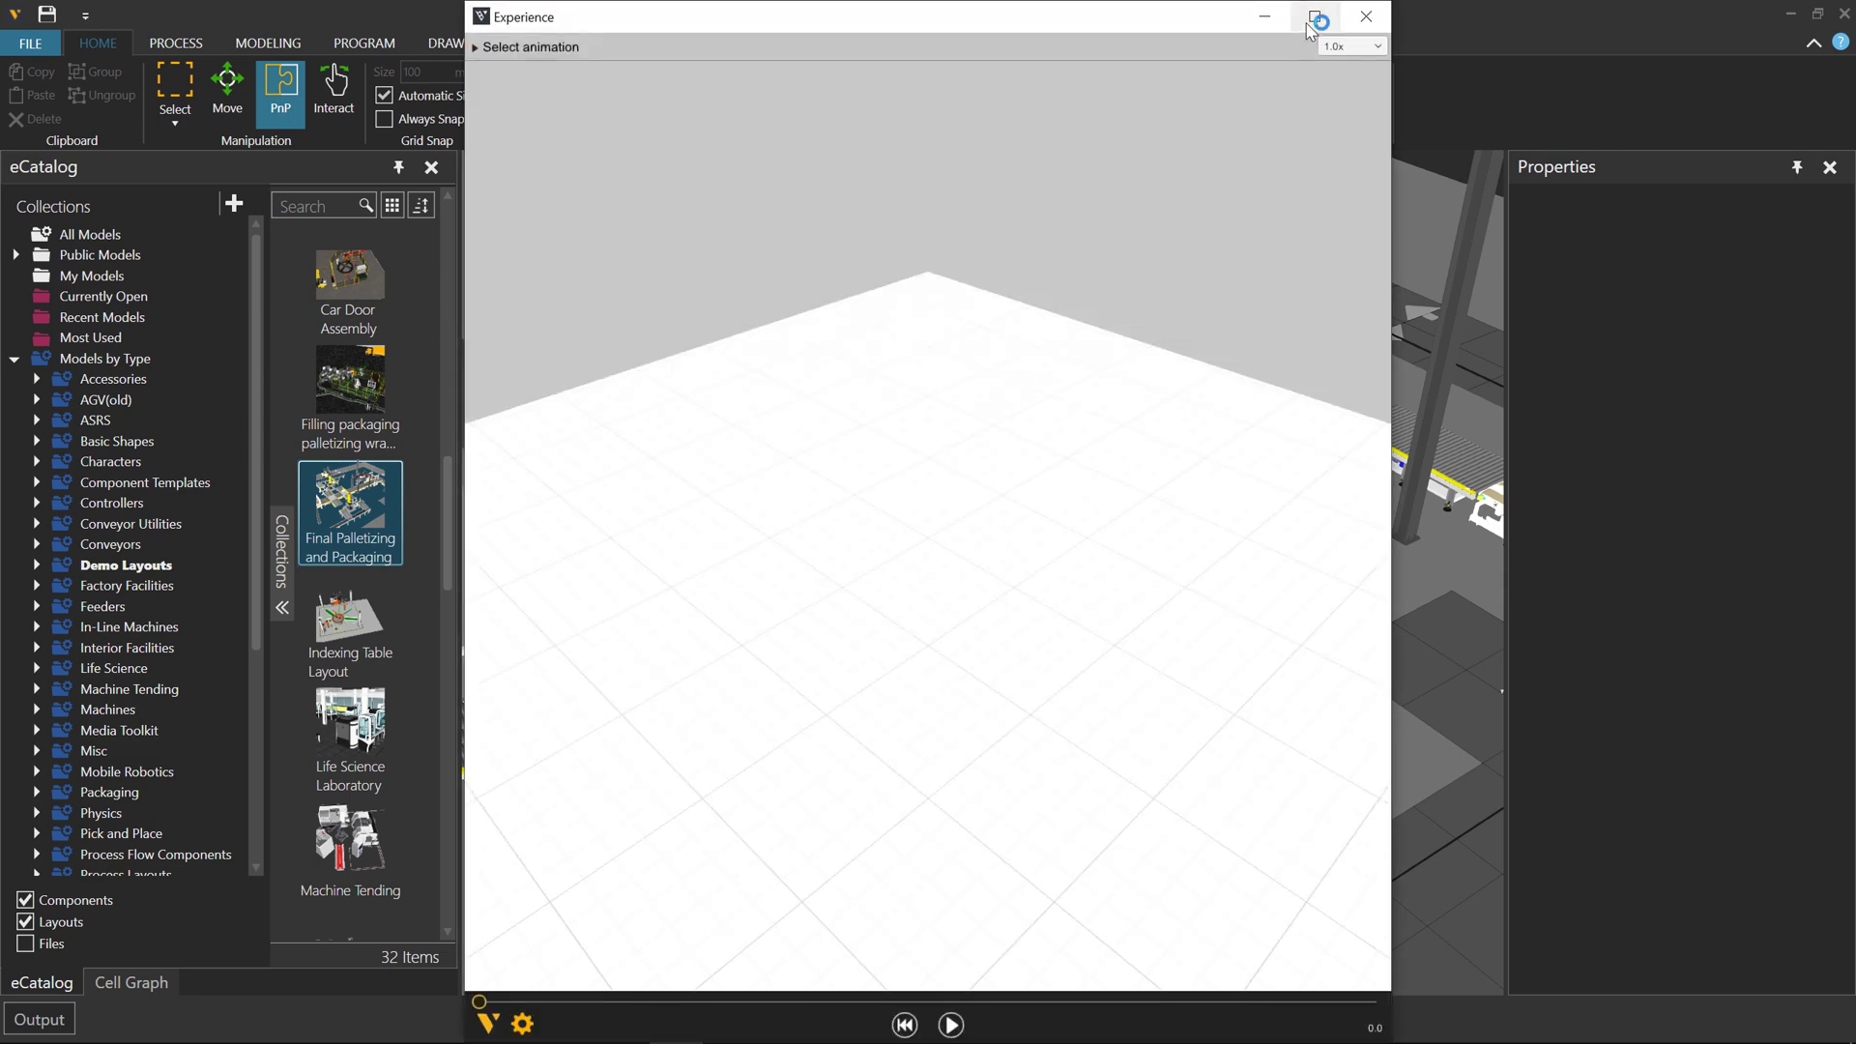
- Connect the maximized viewer to the <Stream - 127.0.0.1:7000> animation, then shrink it over the main app
click(1315, 16)
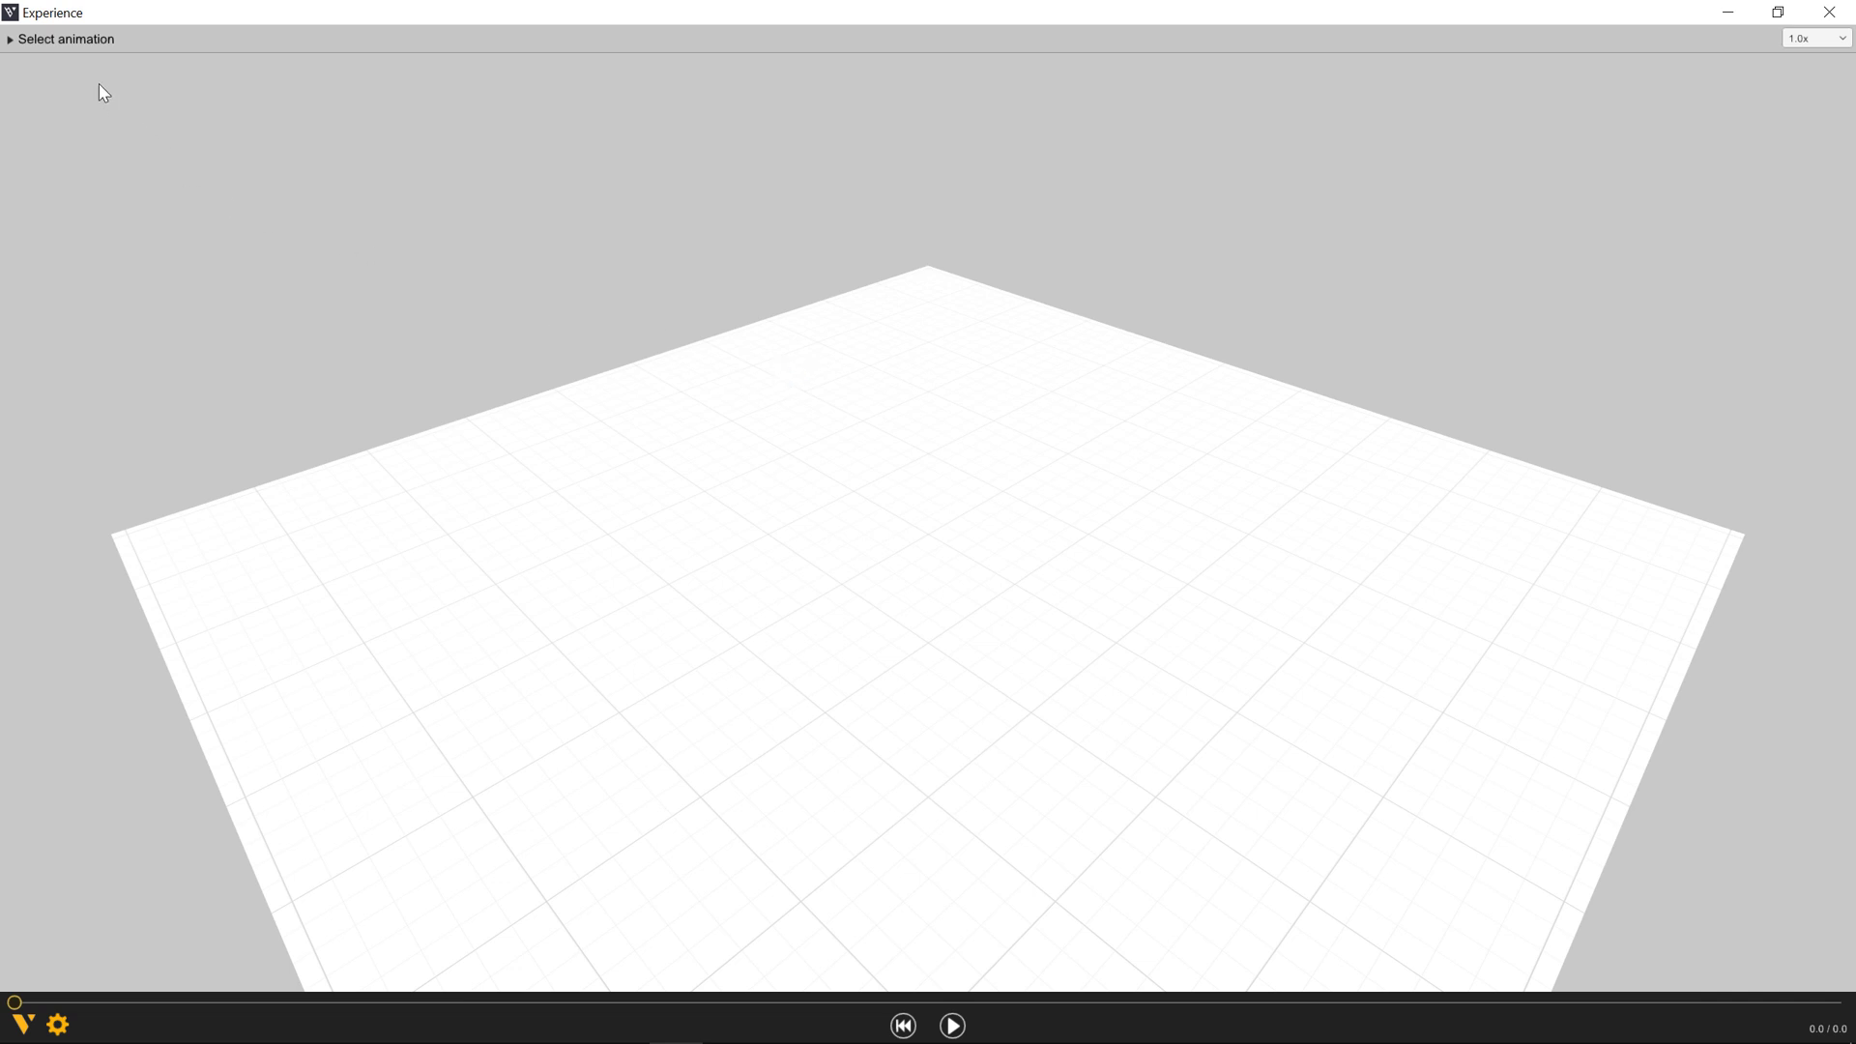
click(60, 39)
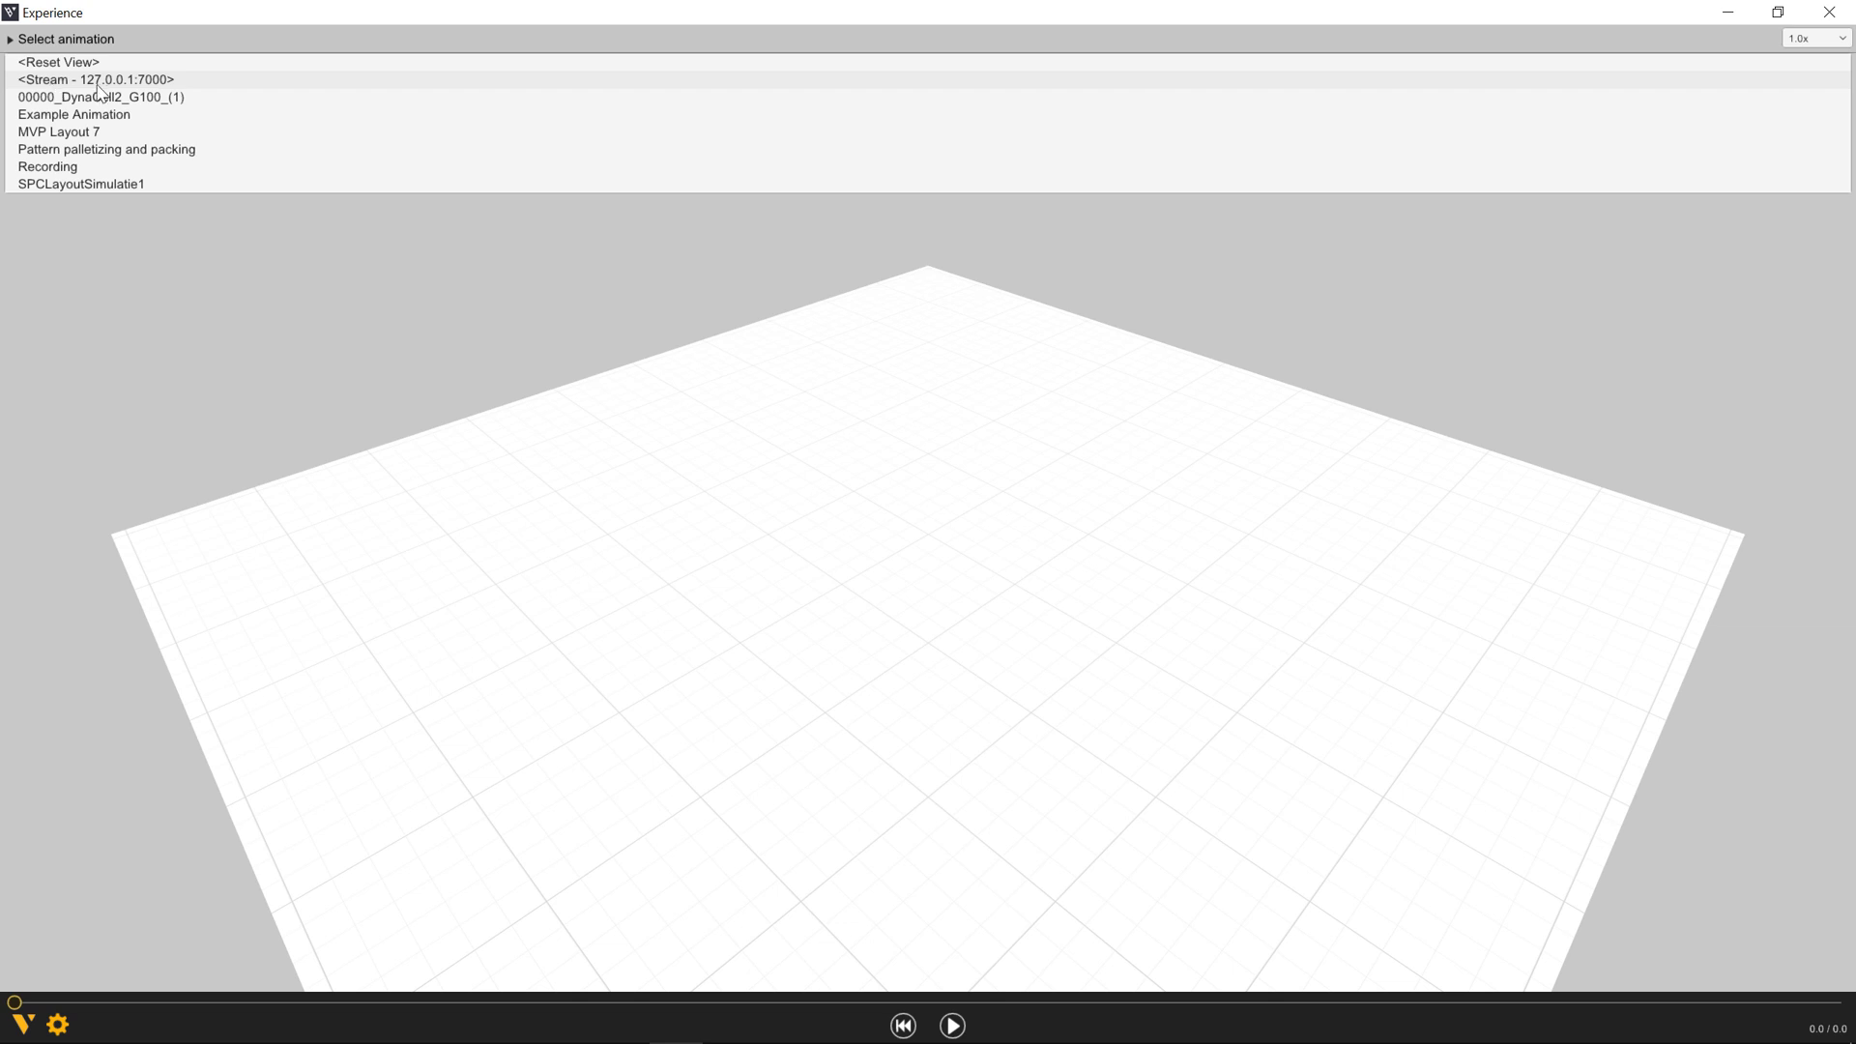
click(159, 83)
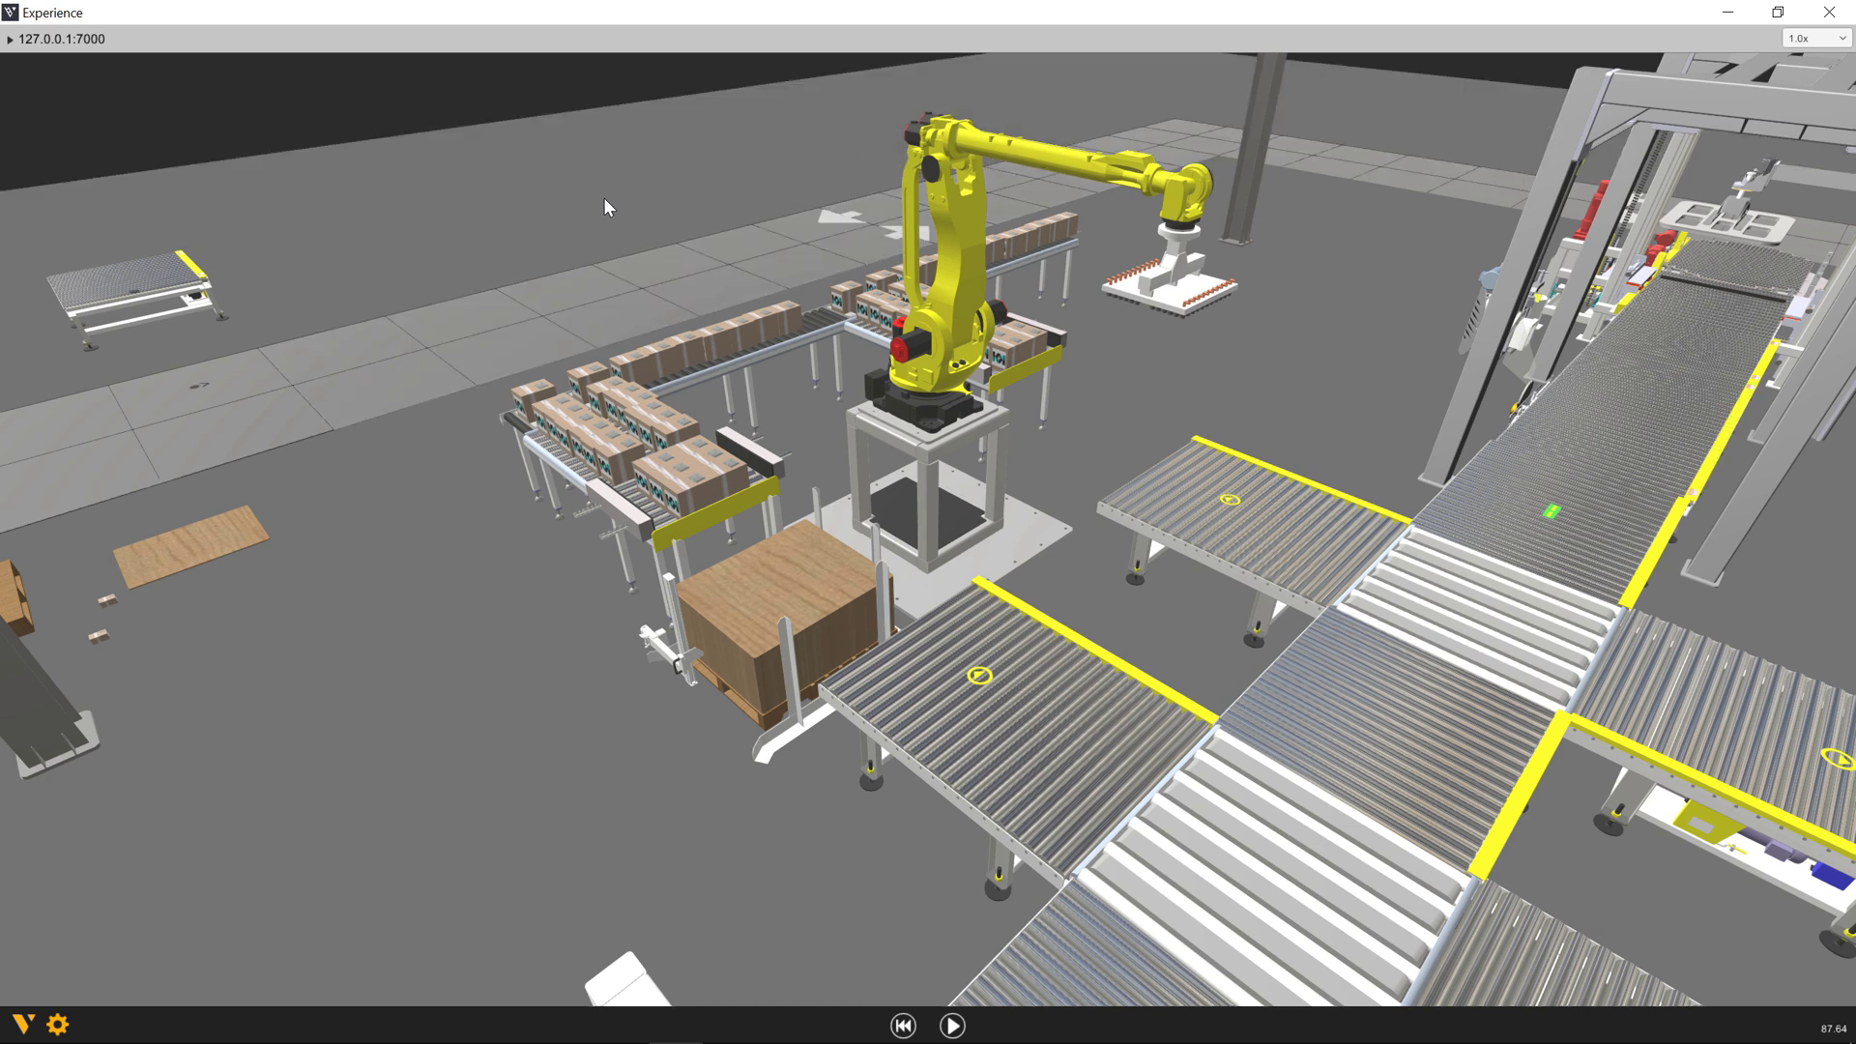
drag(738, 17, 1852, 432)
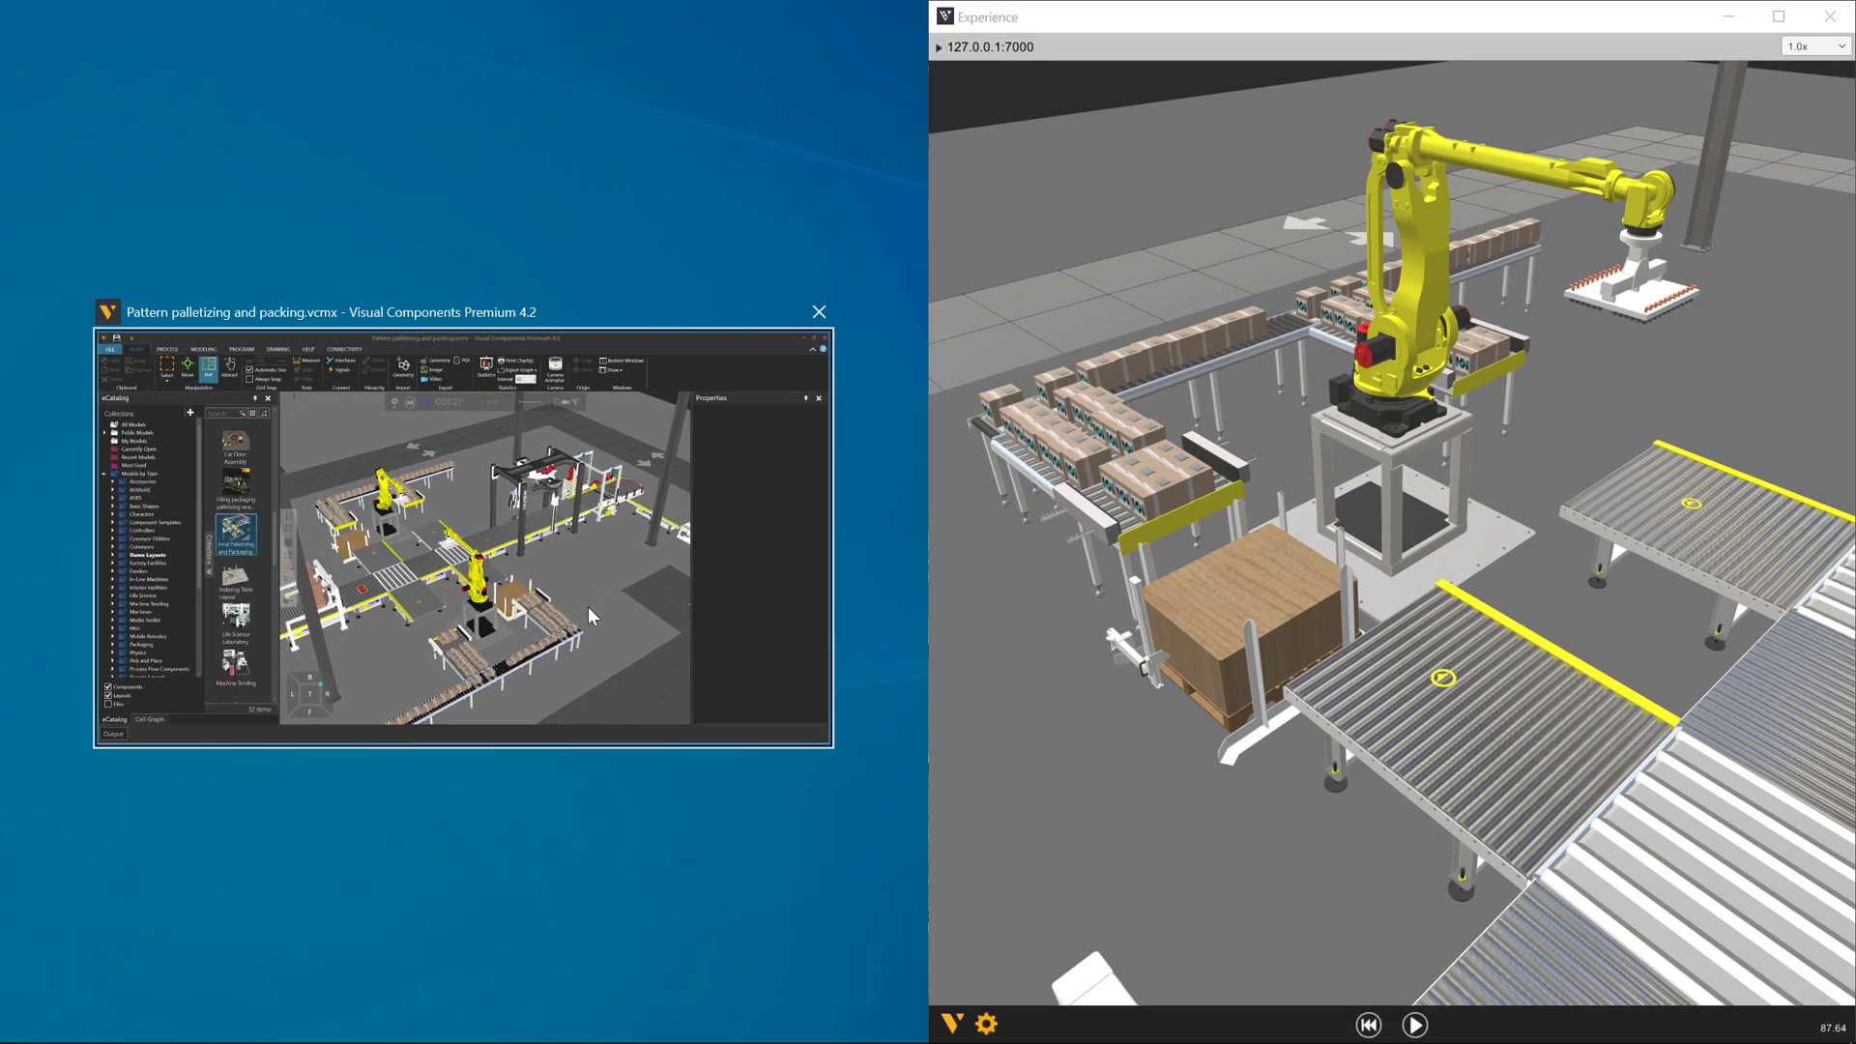
- Snap Premium 4.2 beside the viewer and unpin the eCatalog and Properties panels
click(401, 329)
click(400, 171)
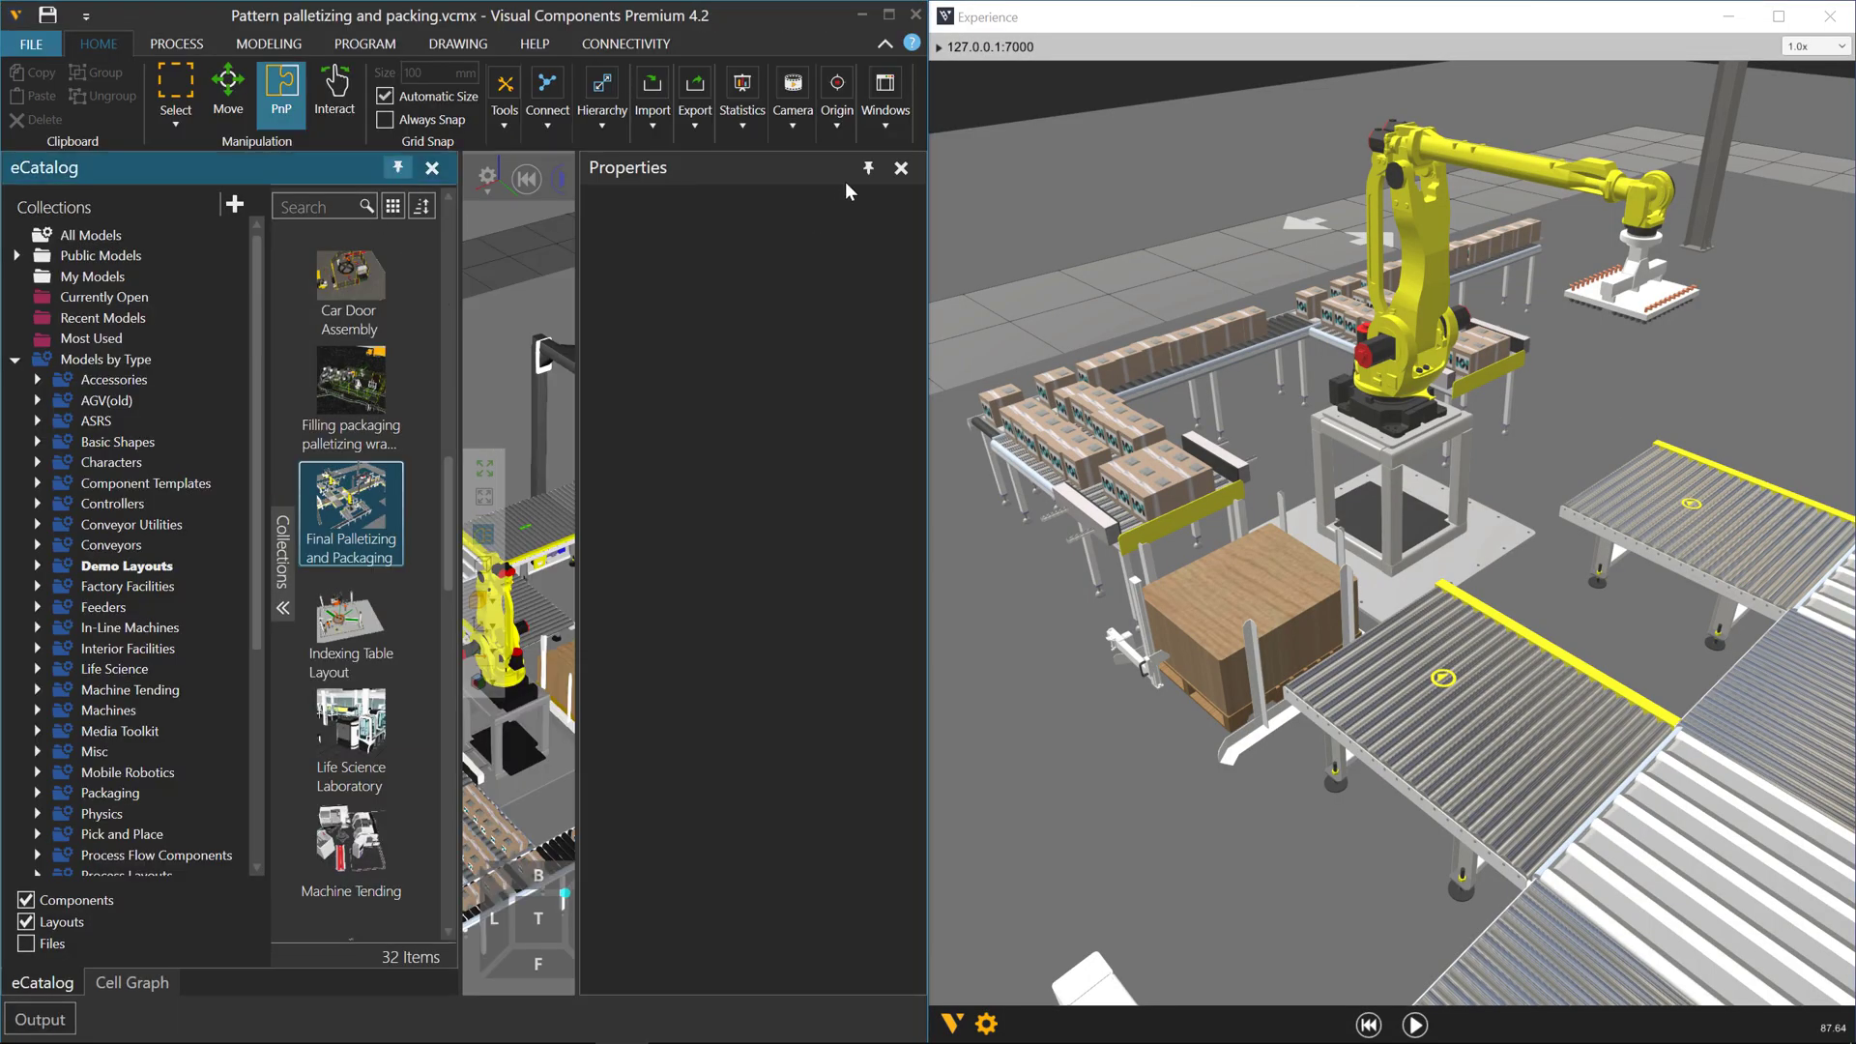
click(869, 169)
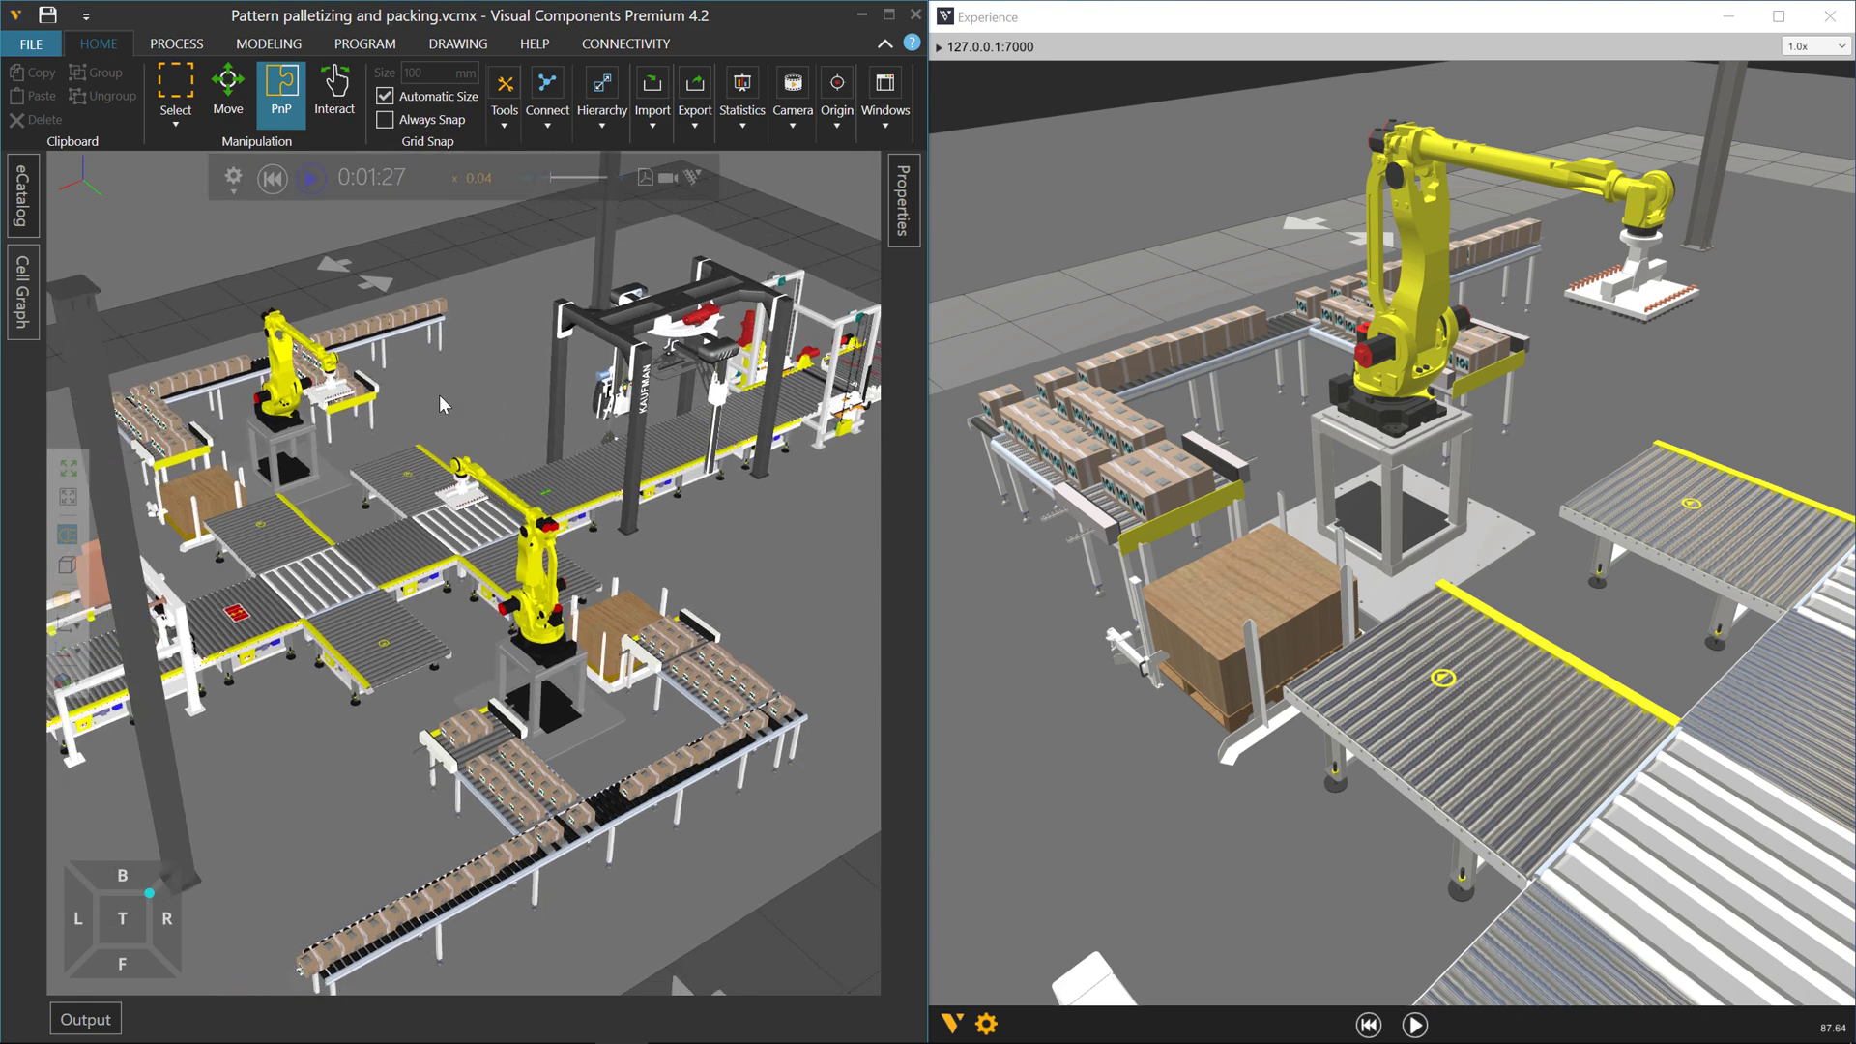
- Play the palletizing simulation, speeding it up and then slowing it down on the speed slider
click(310, 177)
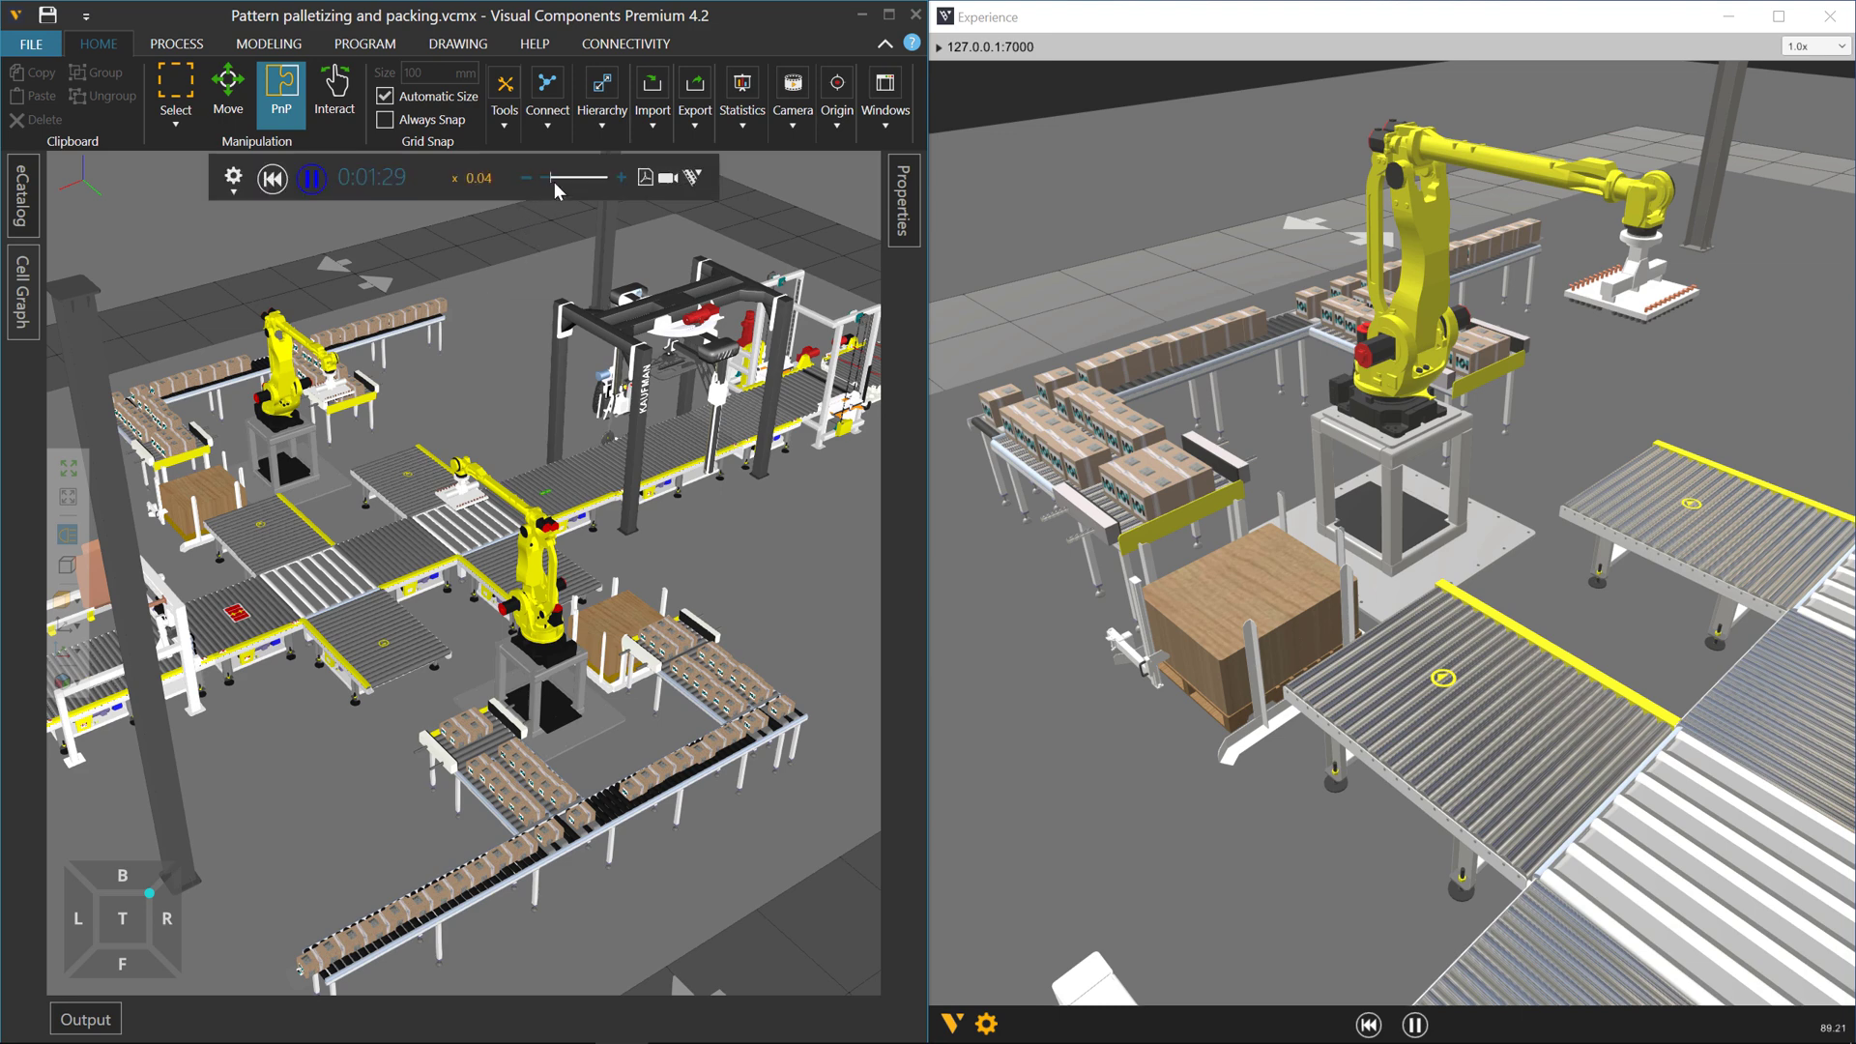
drag(550, 178, 577, 178)
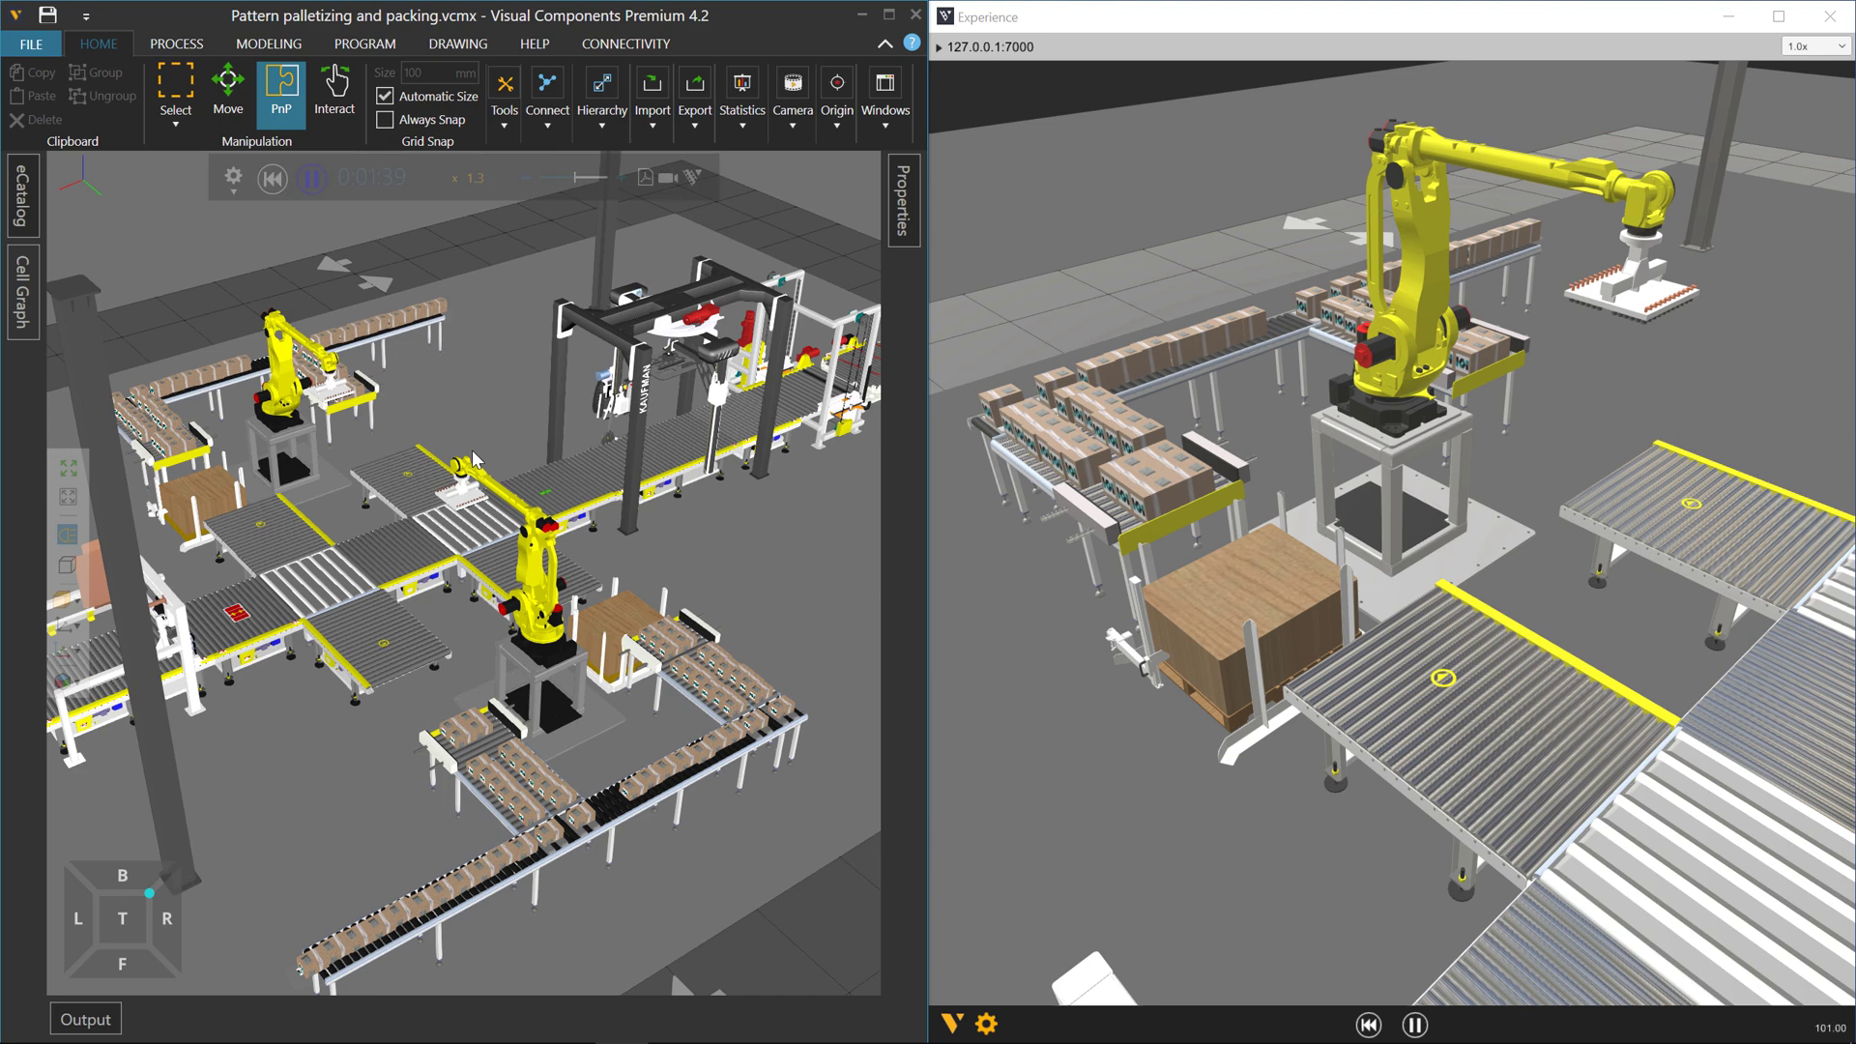
scroll(502, 373, down, 3)
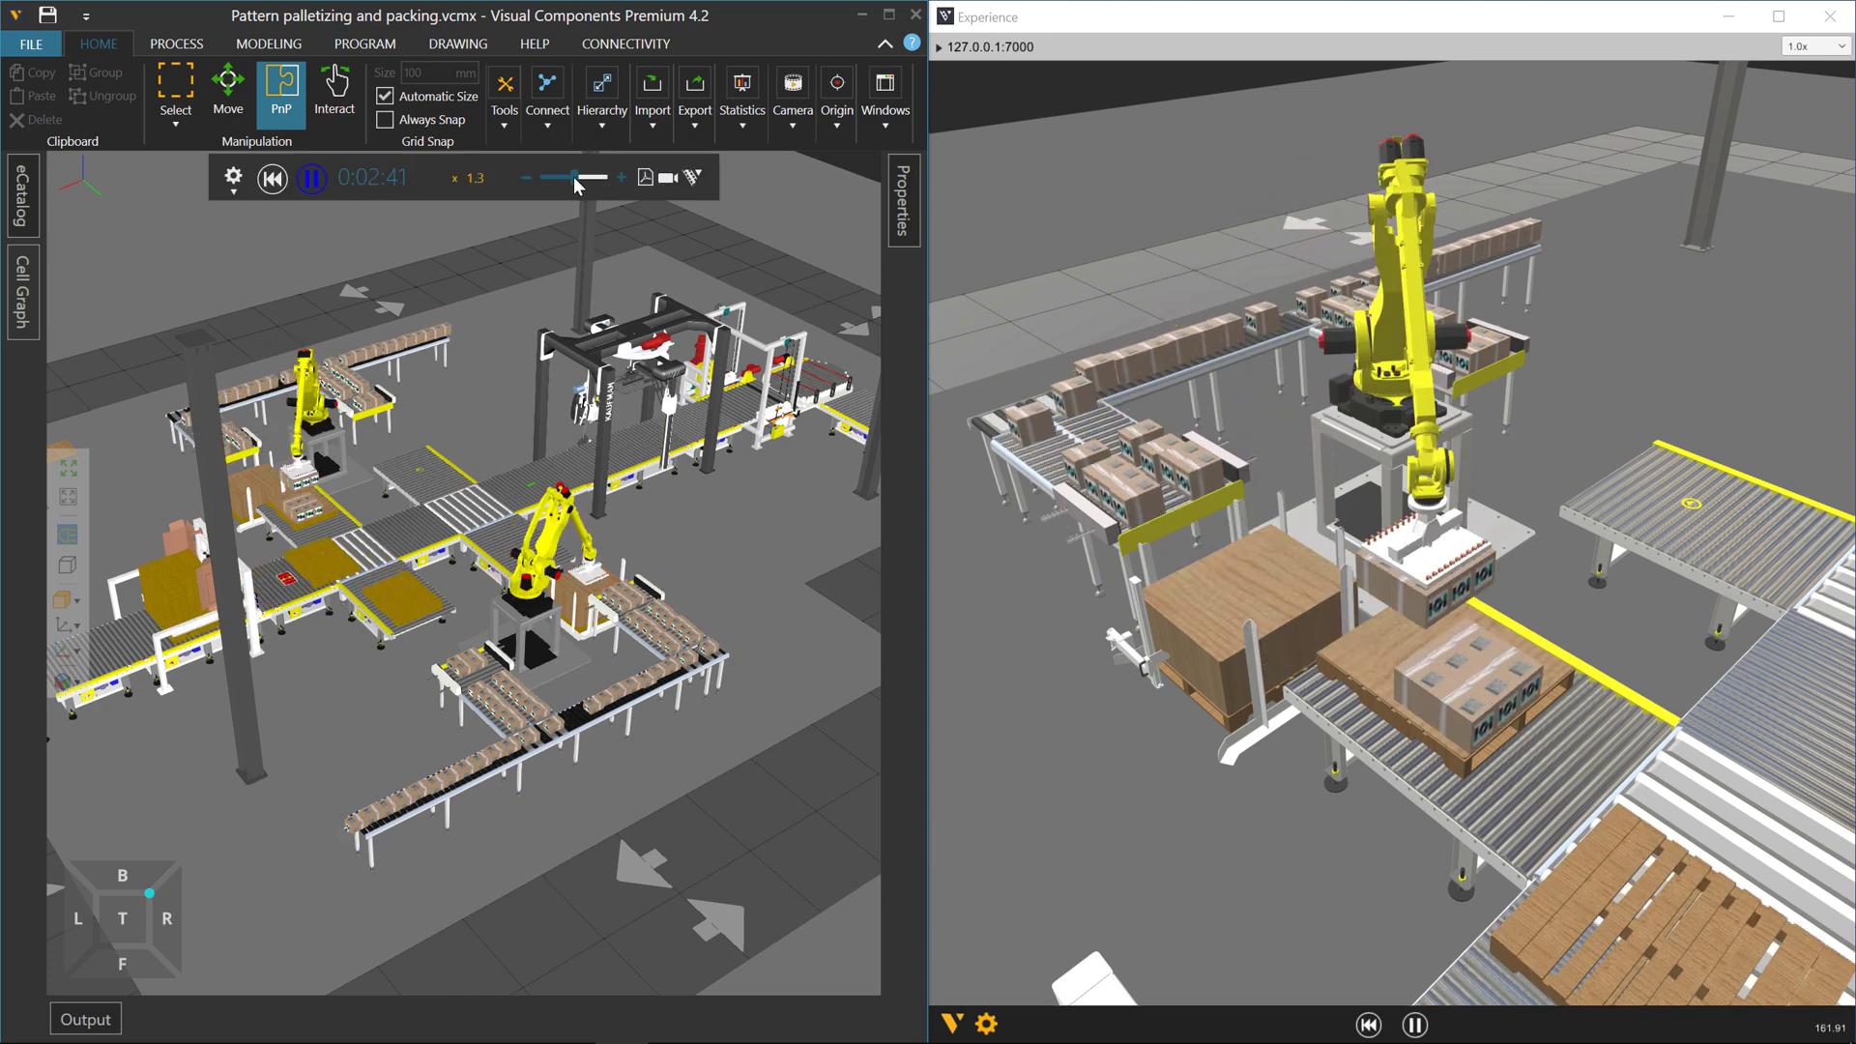
drag(576, 177, 559, 182)
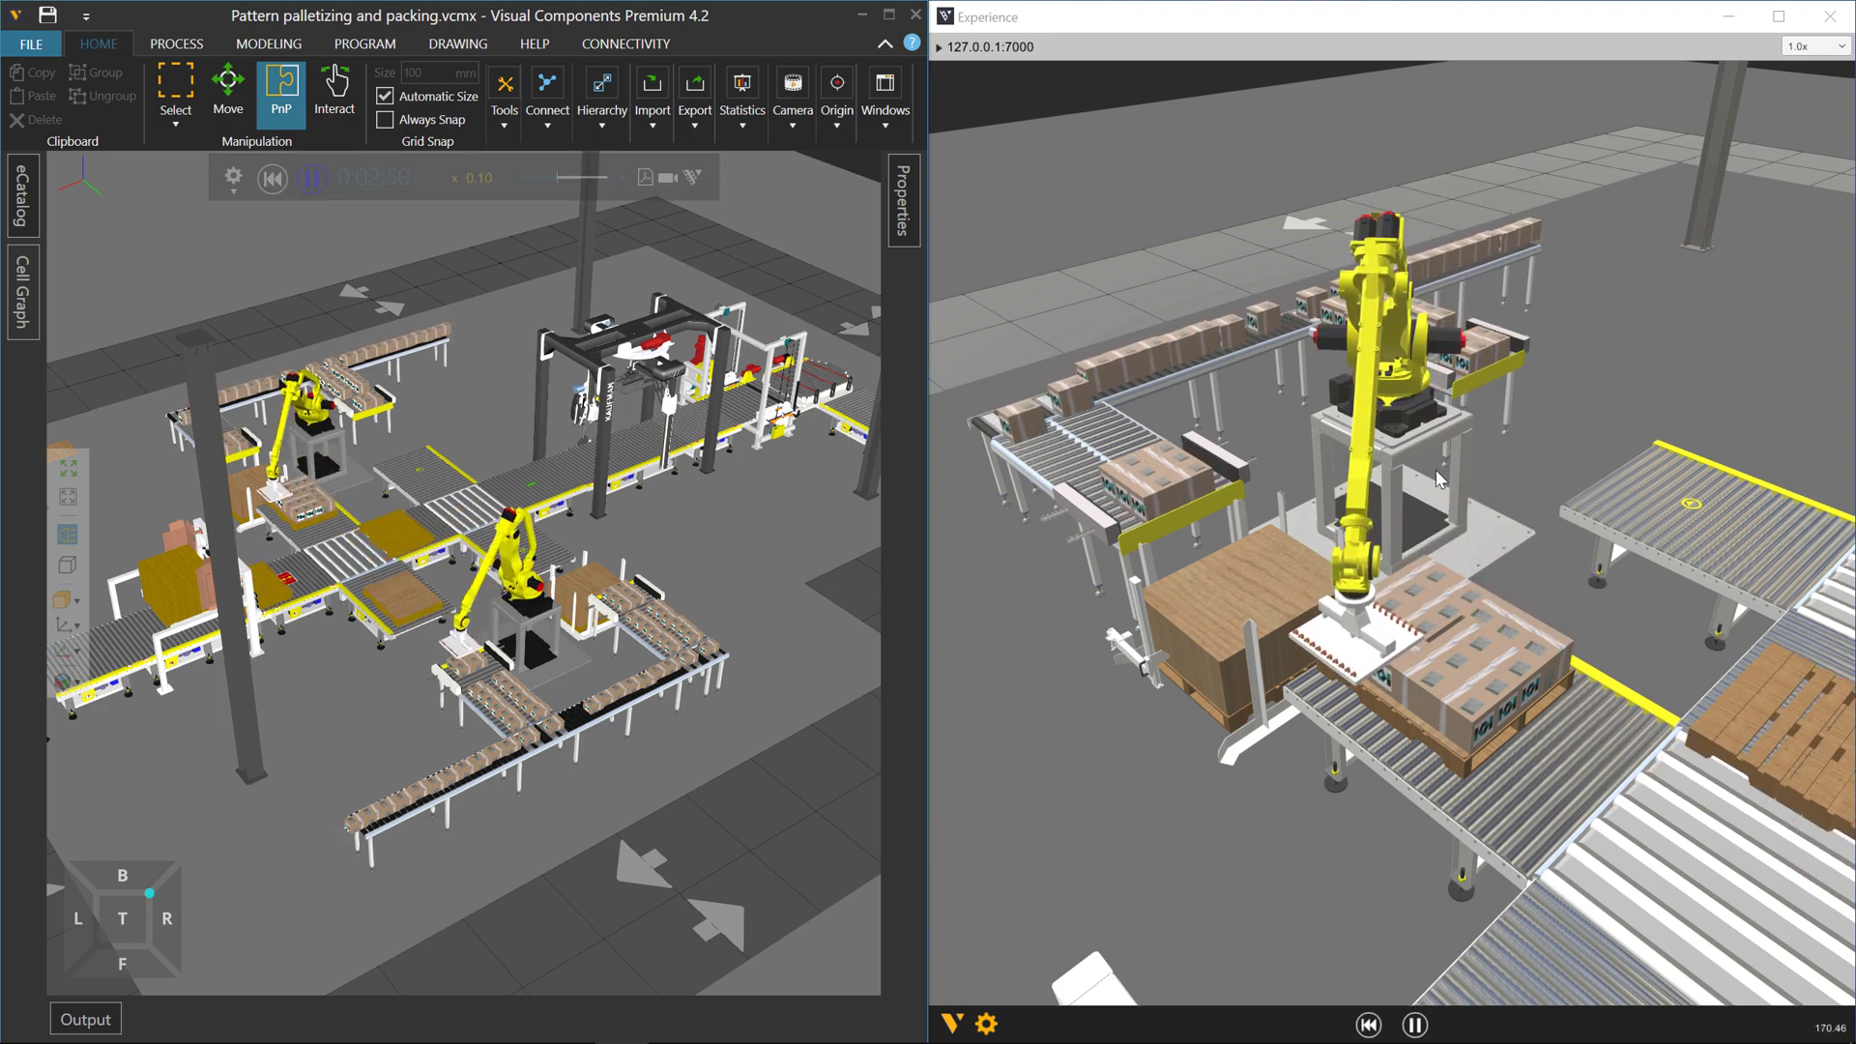
scroll(1537, 483, down, 5)
- Orbit both the Experience view and the Premium 4.2 layout view to new angles
drag(1526, 513, 1198, 530)
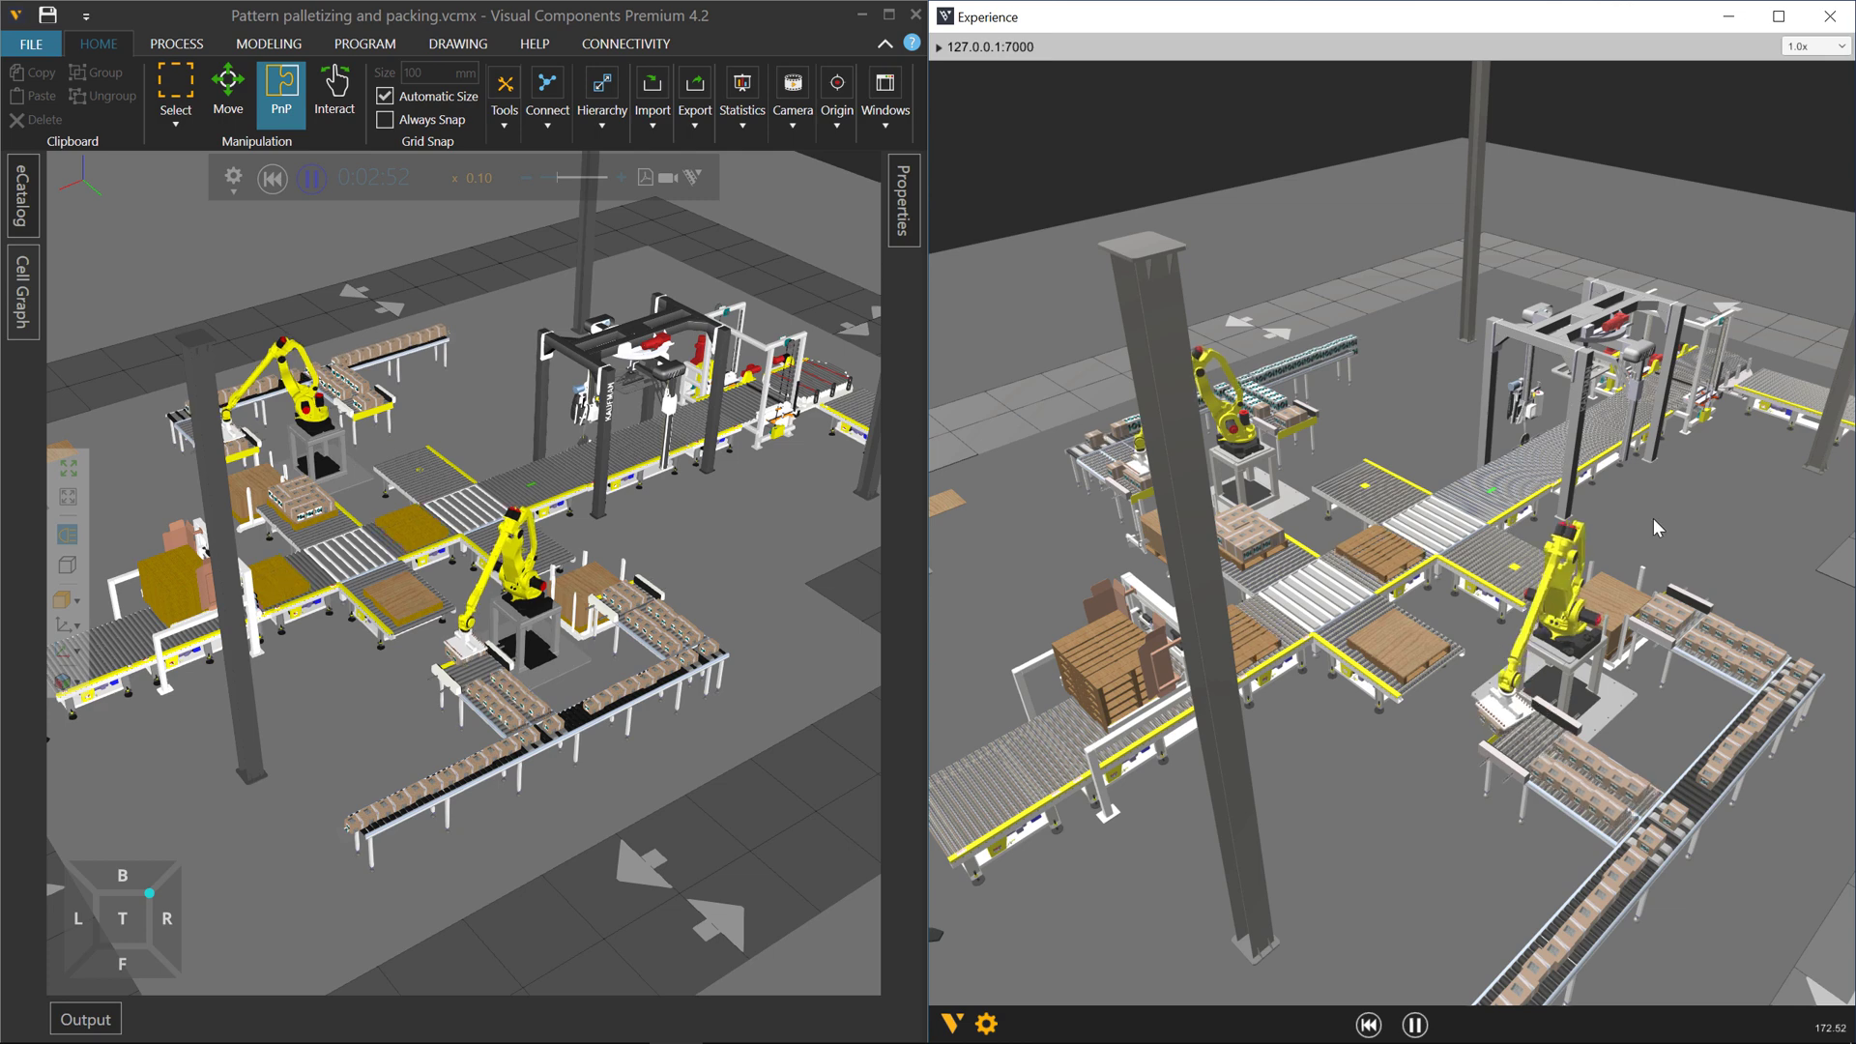
drag(1627, 524, 1609, 636)
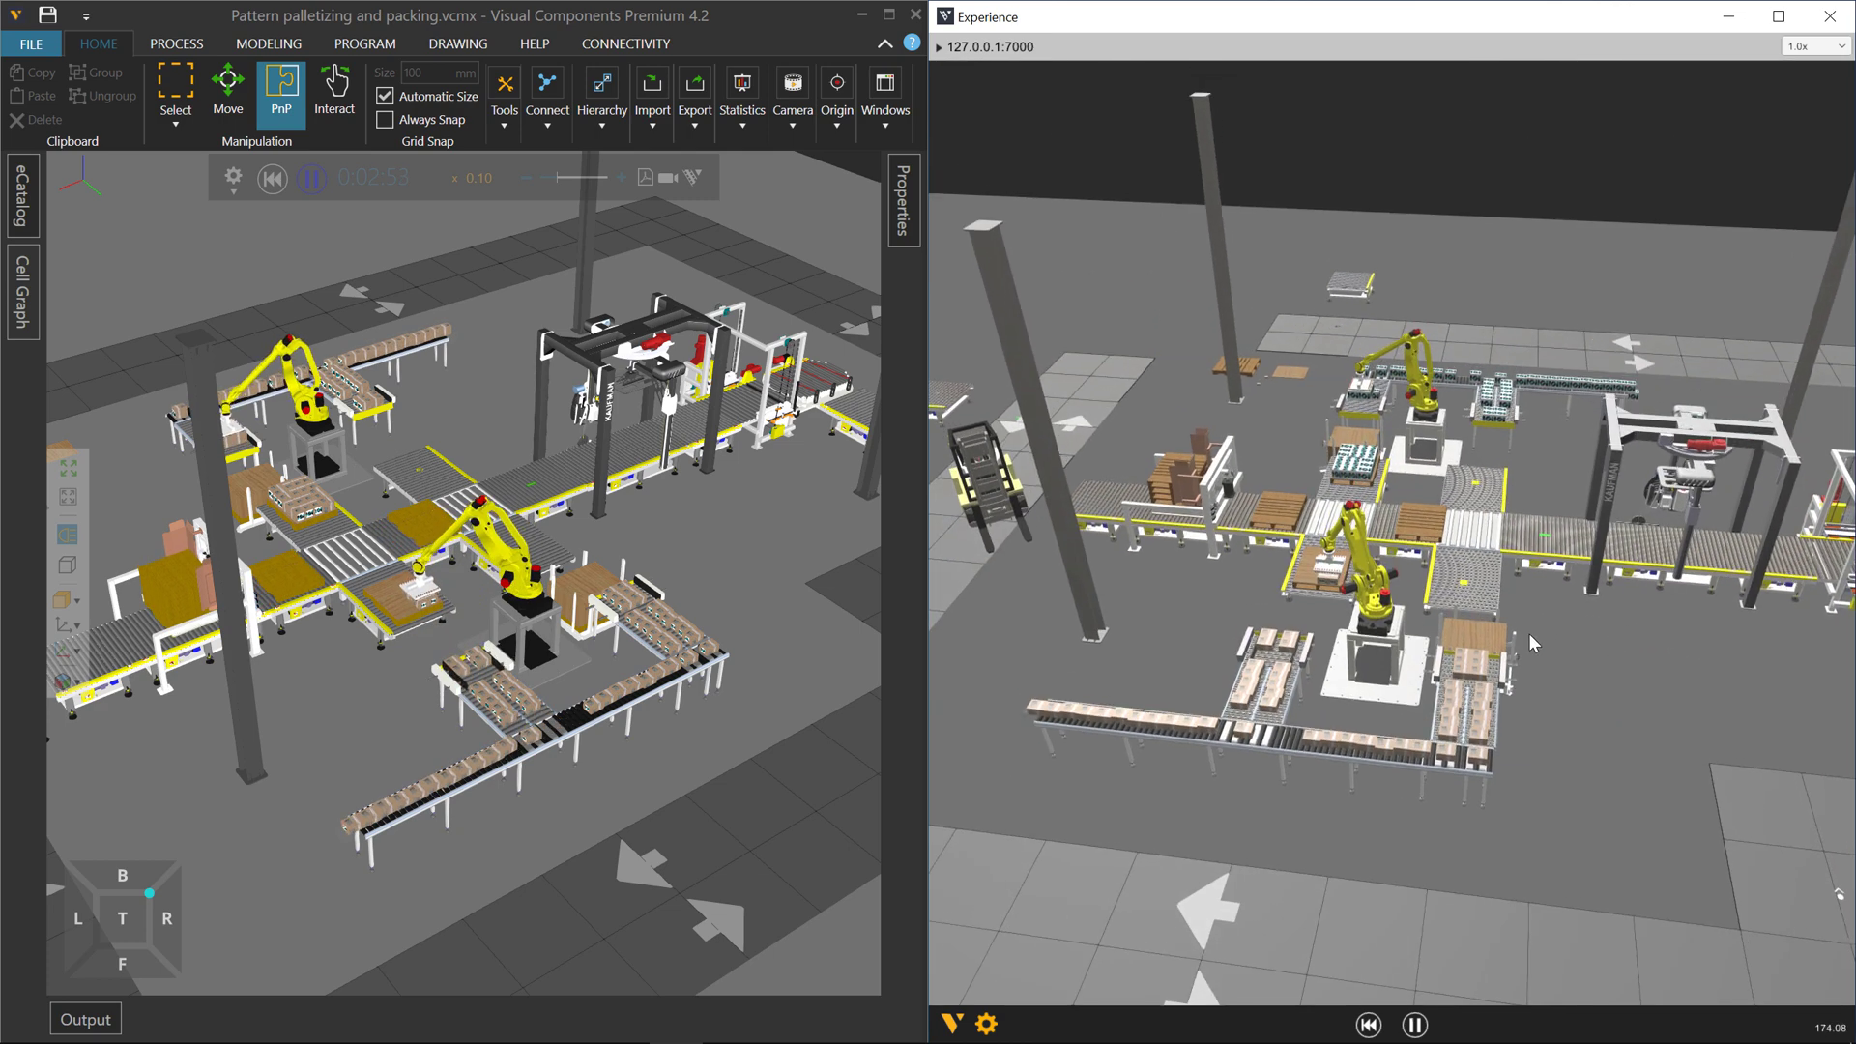
right_click(696, 528)
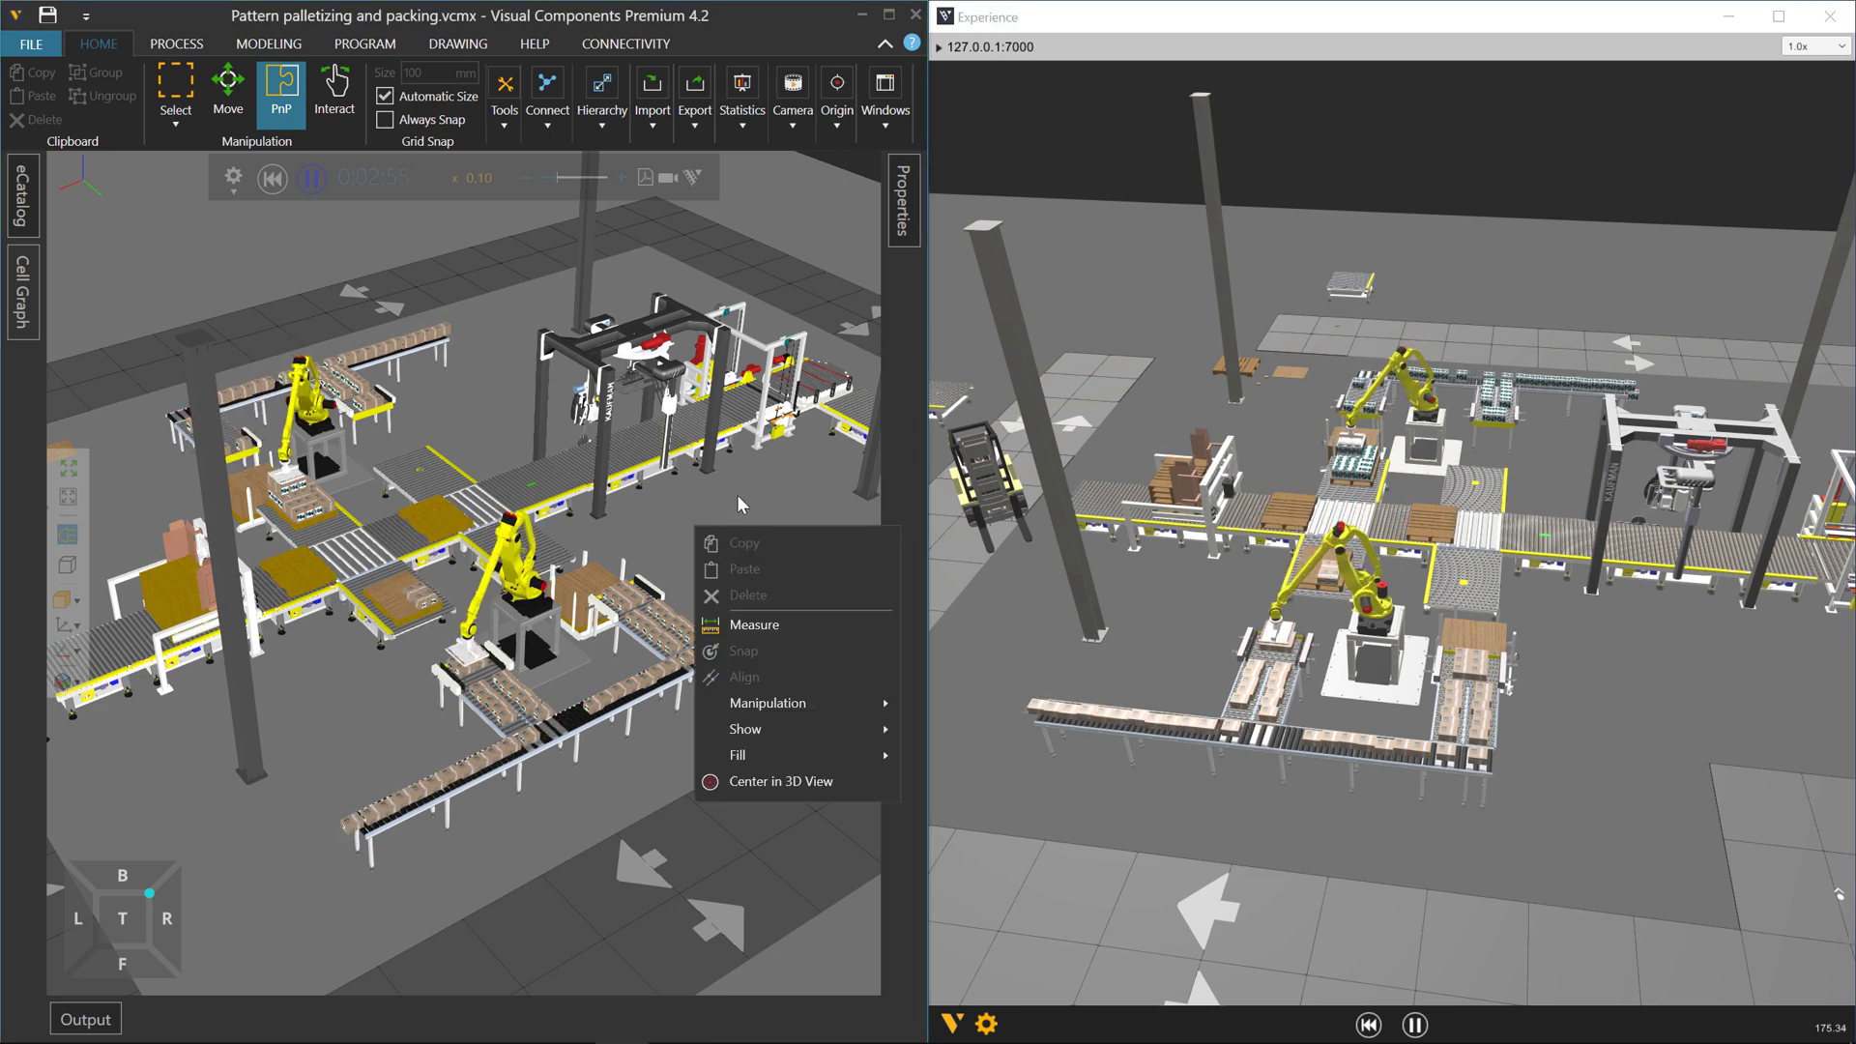
click(741, 522)
mouse_move(741, 522)
right_down()
mouse_move(680, 531)
mouse_move(681, 513)
right_up()
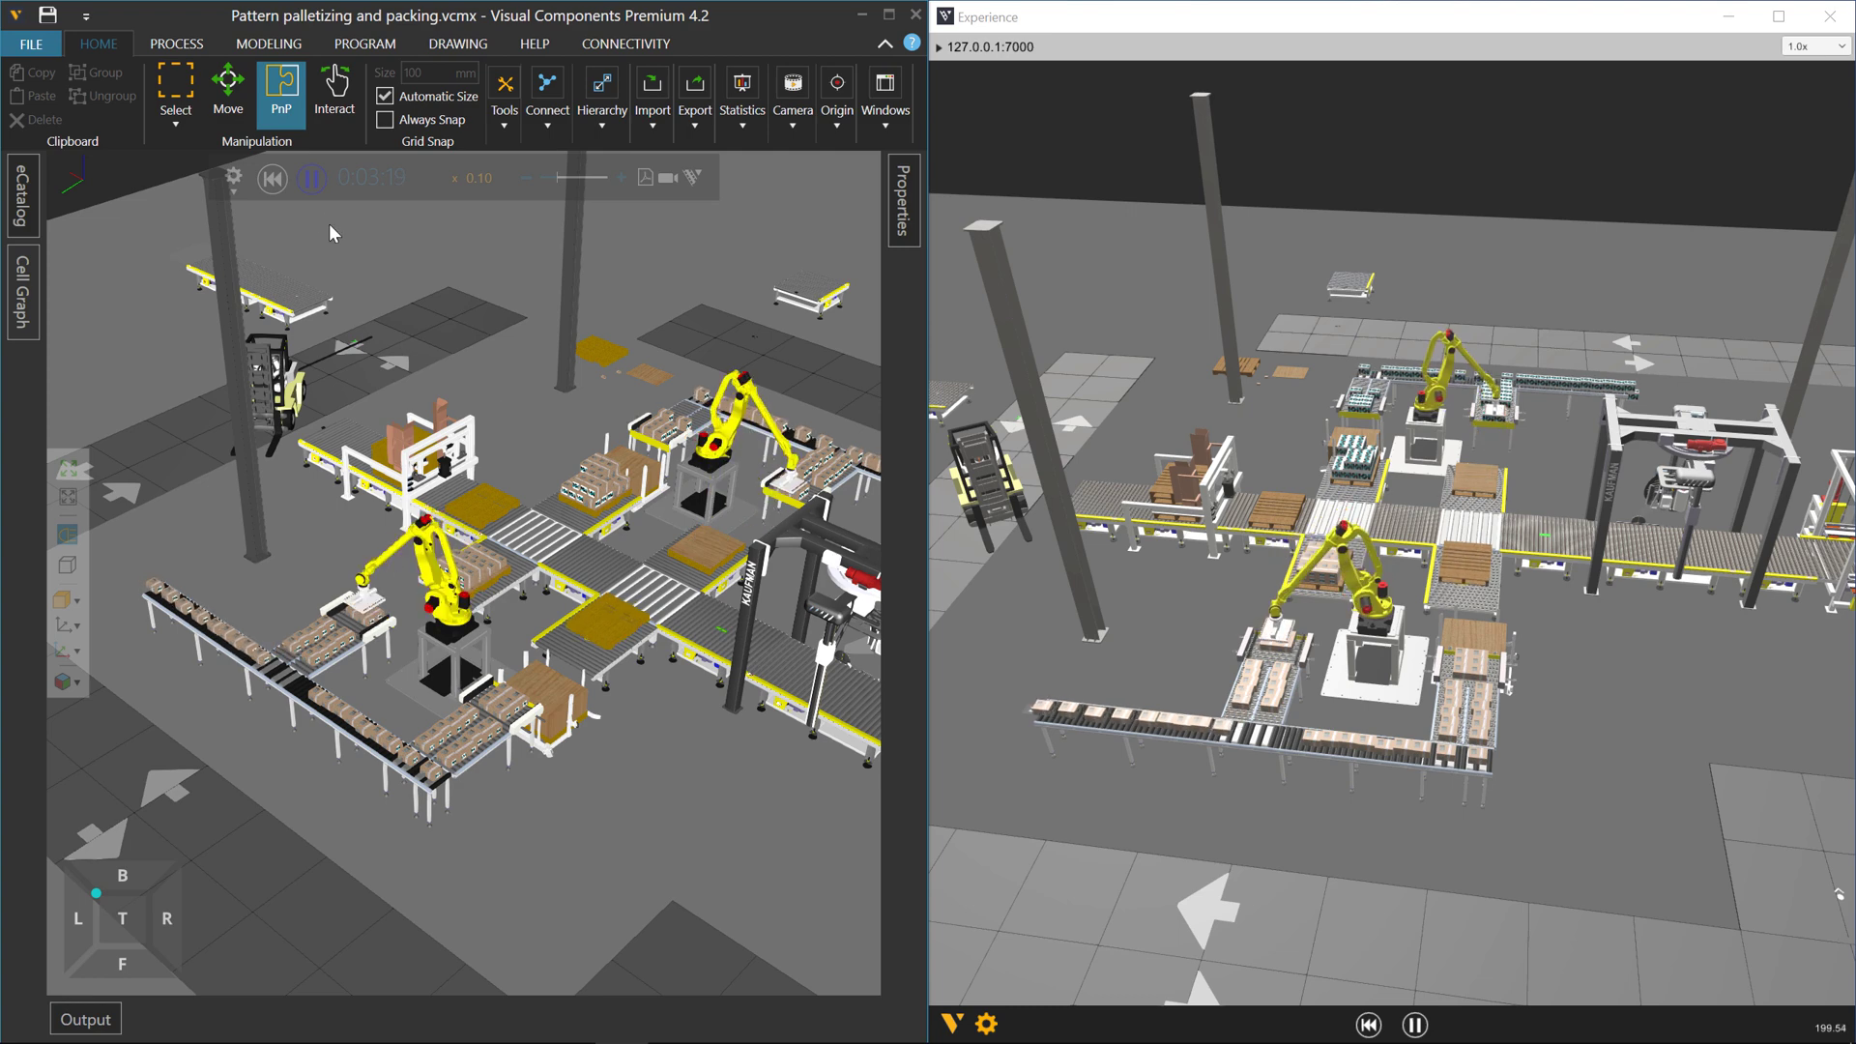
- Reset the simulation and drag the front conveyor section around the layout
click(273, 176)
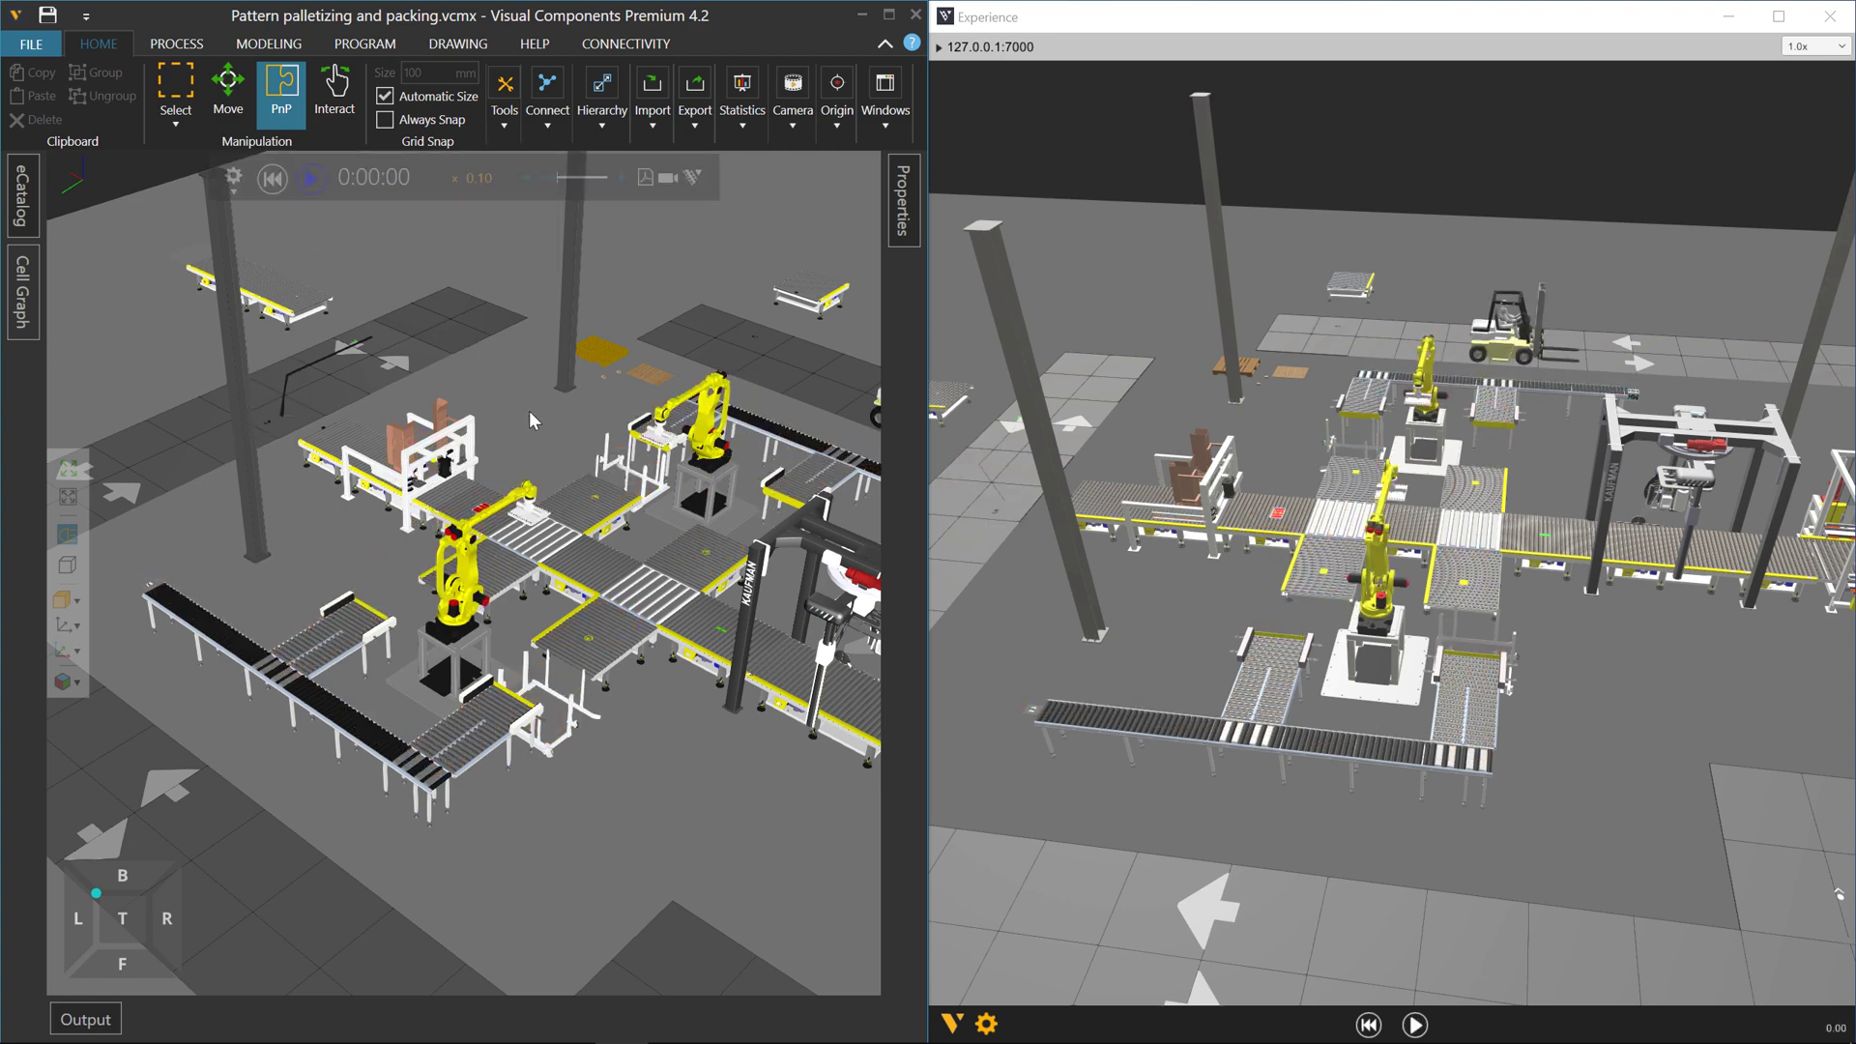
click(360, 731)
drag(334, 667, 309, 758)
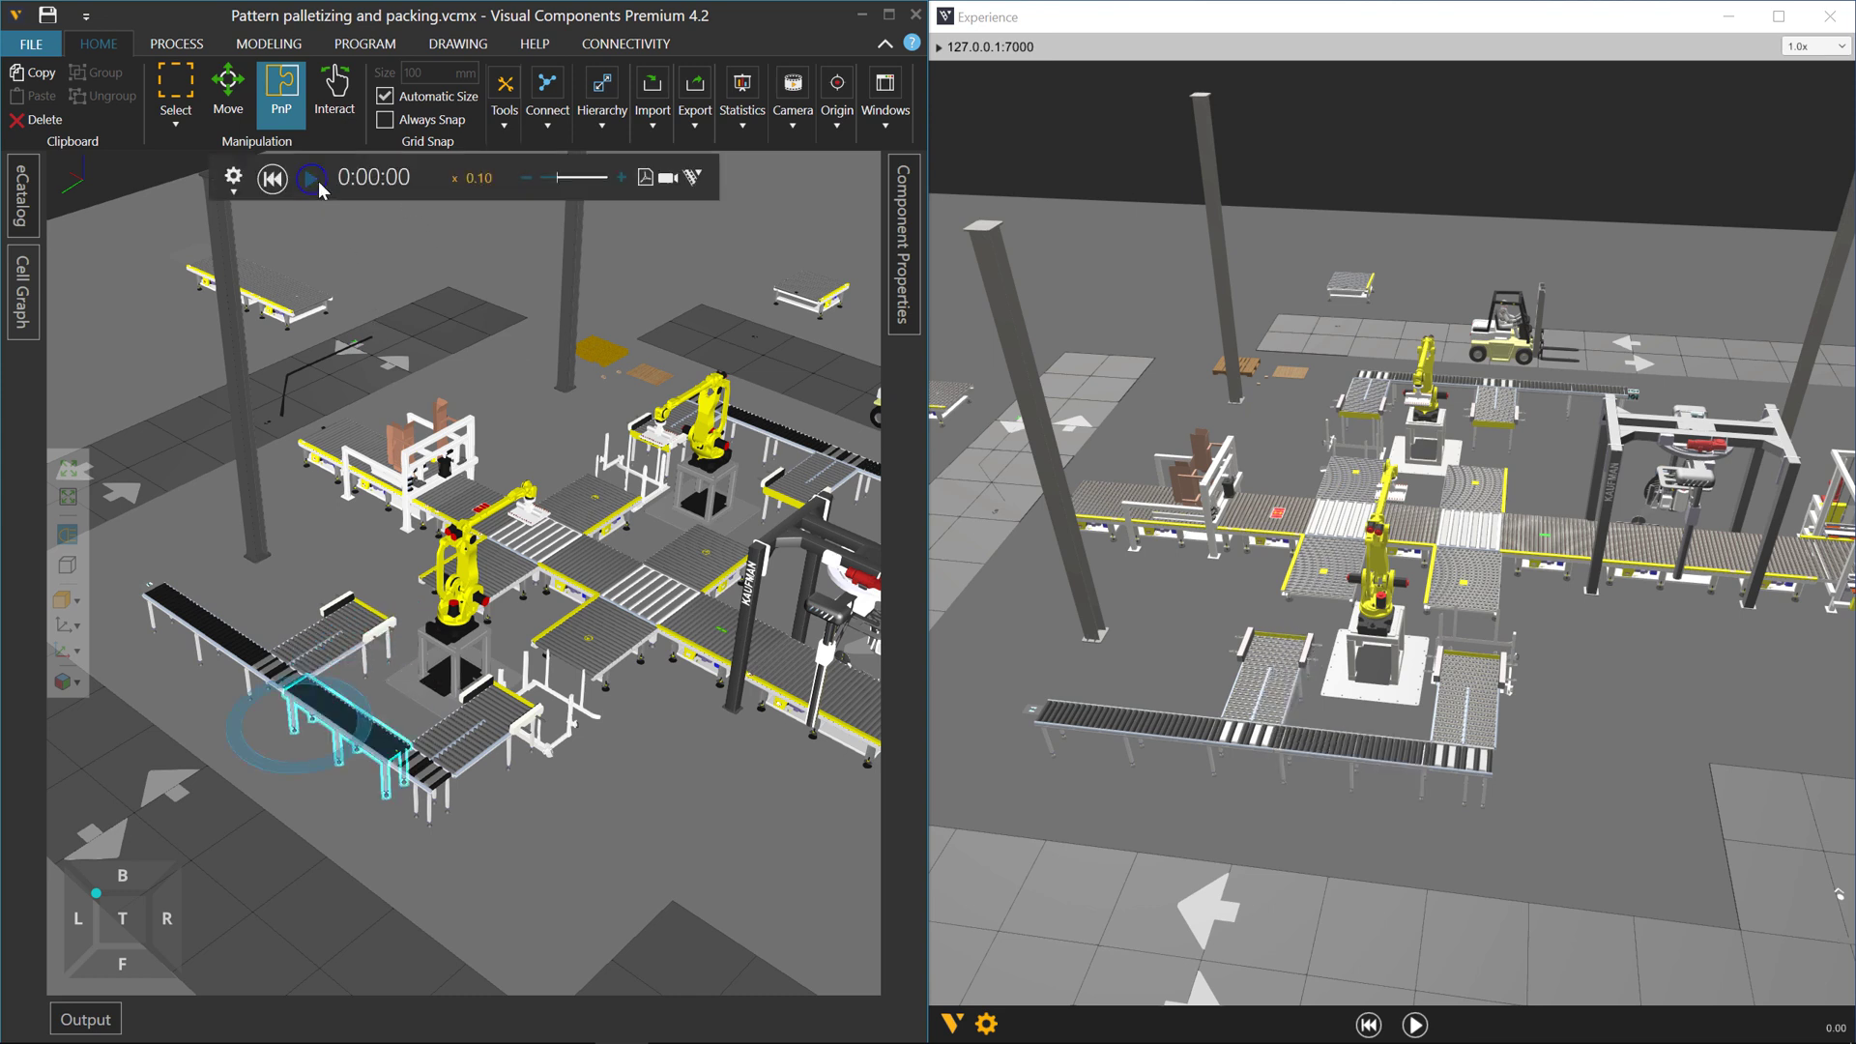
- Run the simulation again, zoom in, reset it to 0:00:00 and select the central robot
key(space)
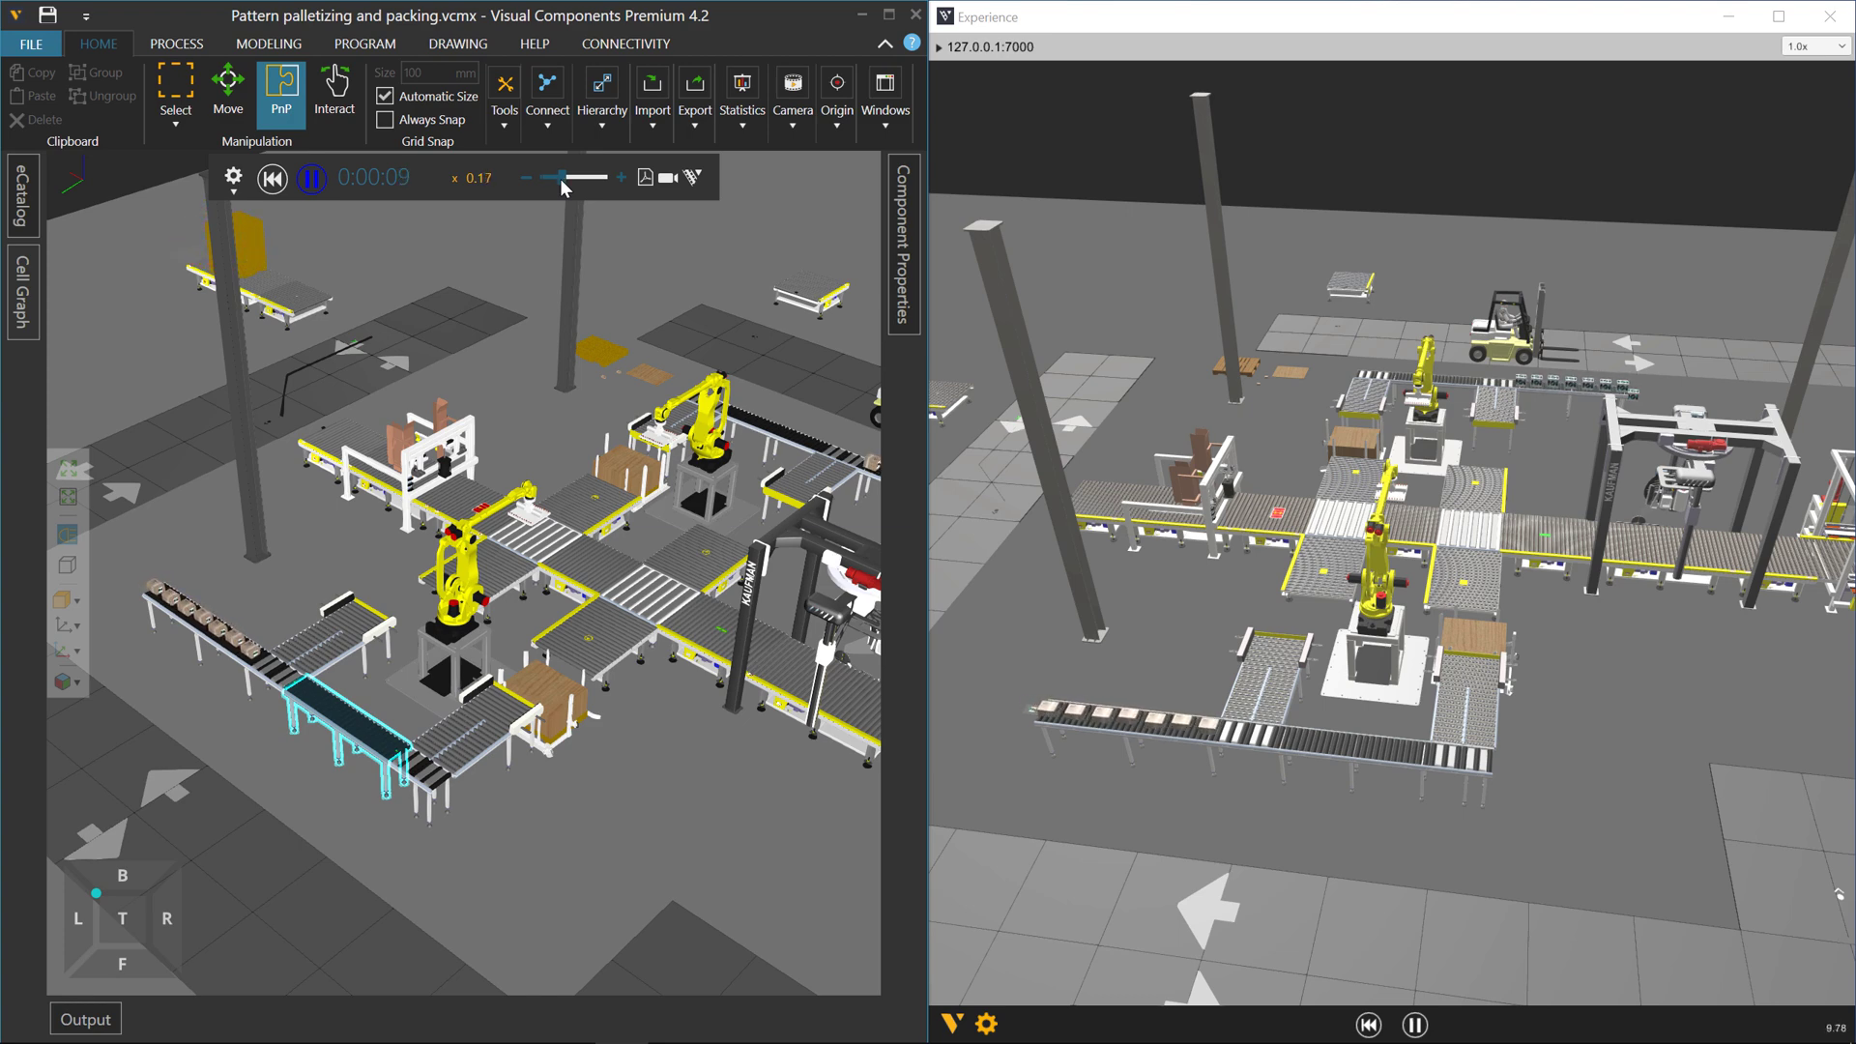
scroll(286, 727, up, 5)
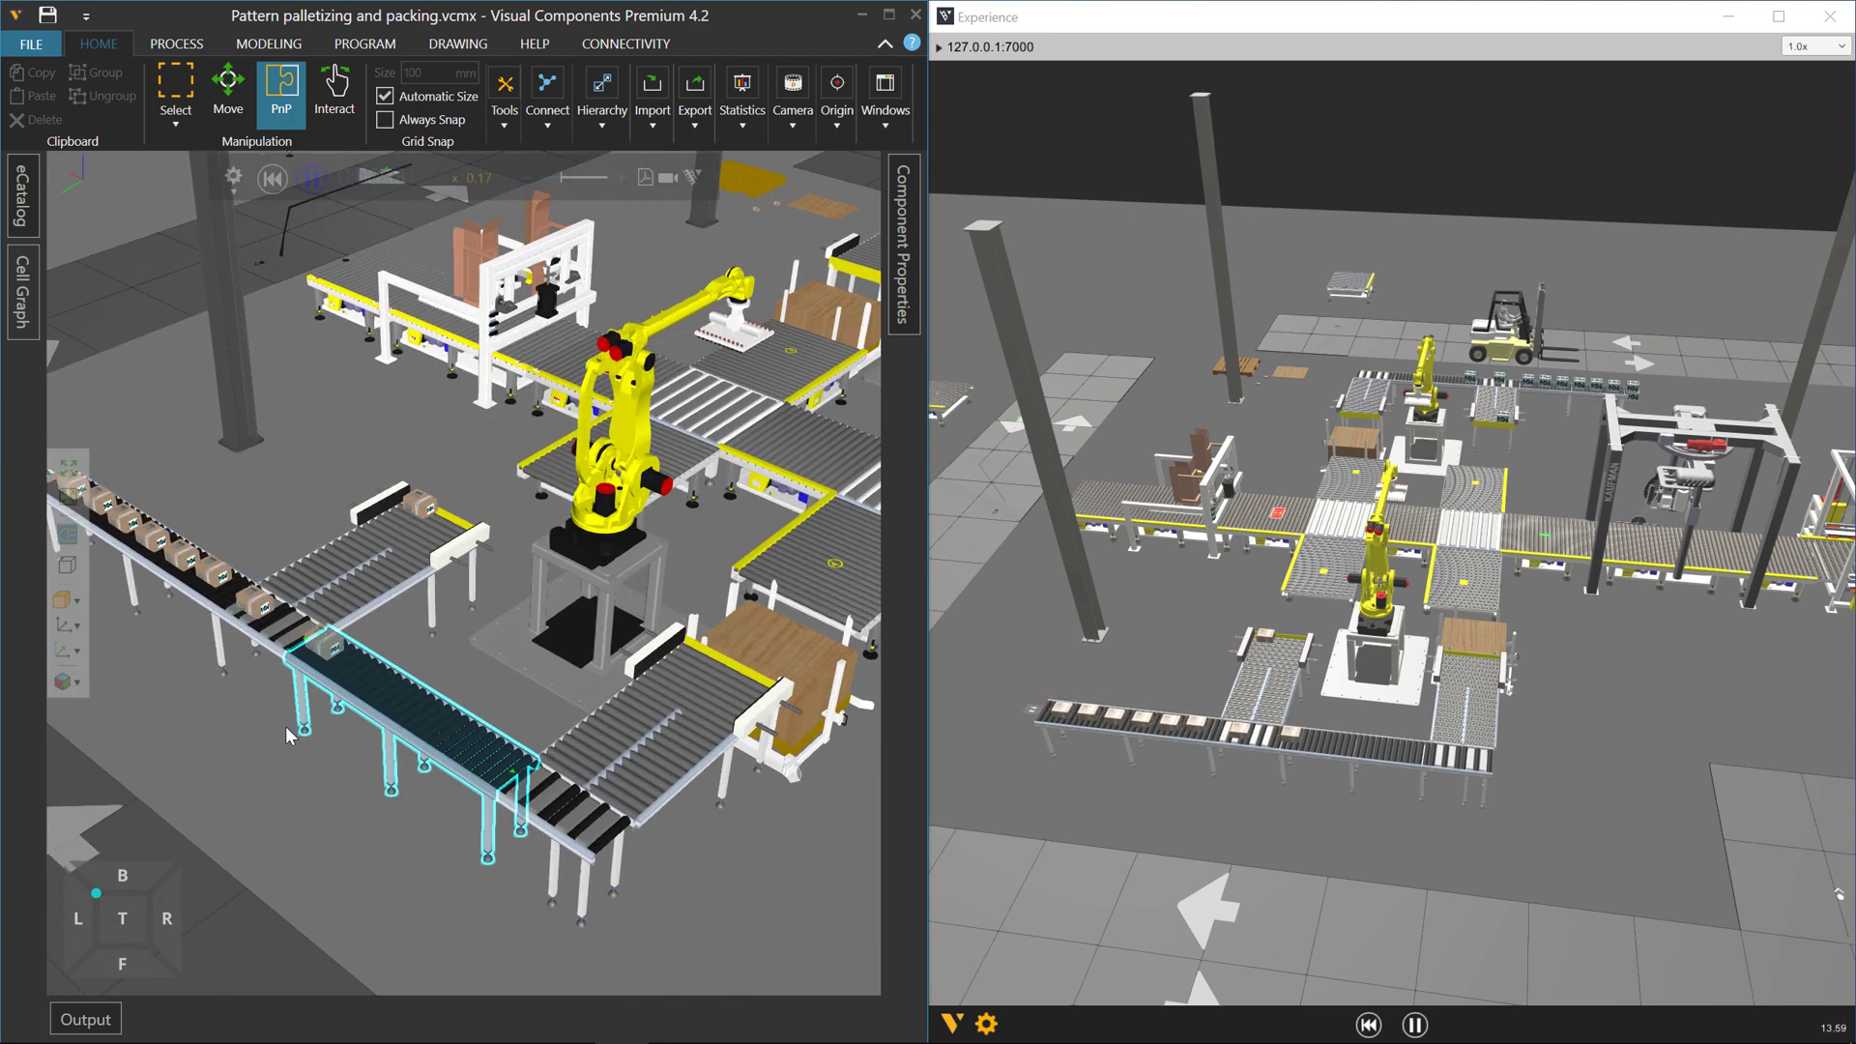
scroll(287, 728, up, 1)
click(273, 178)
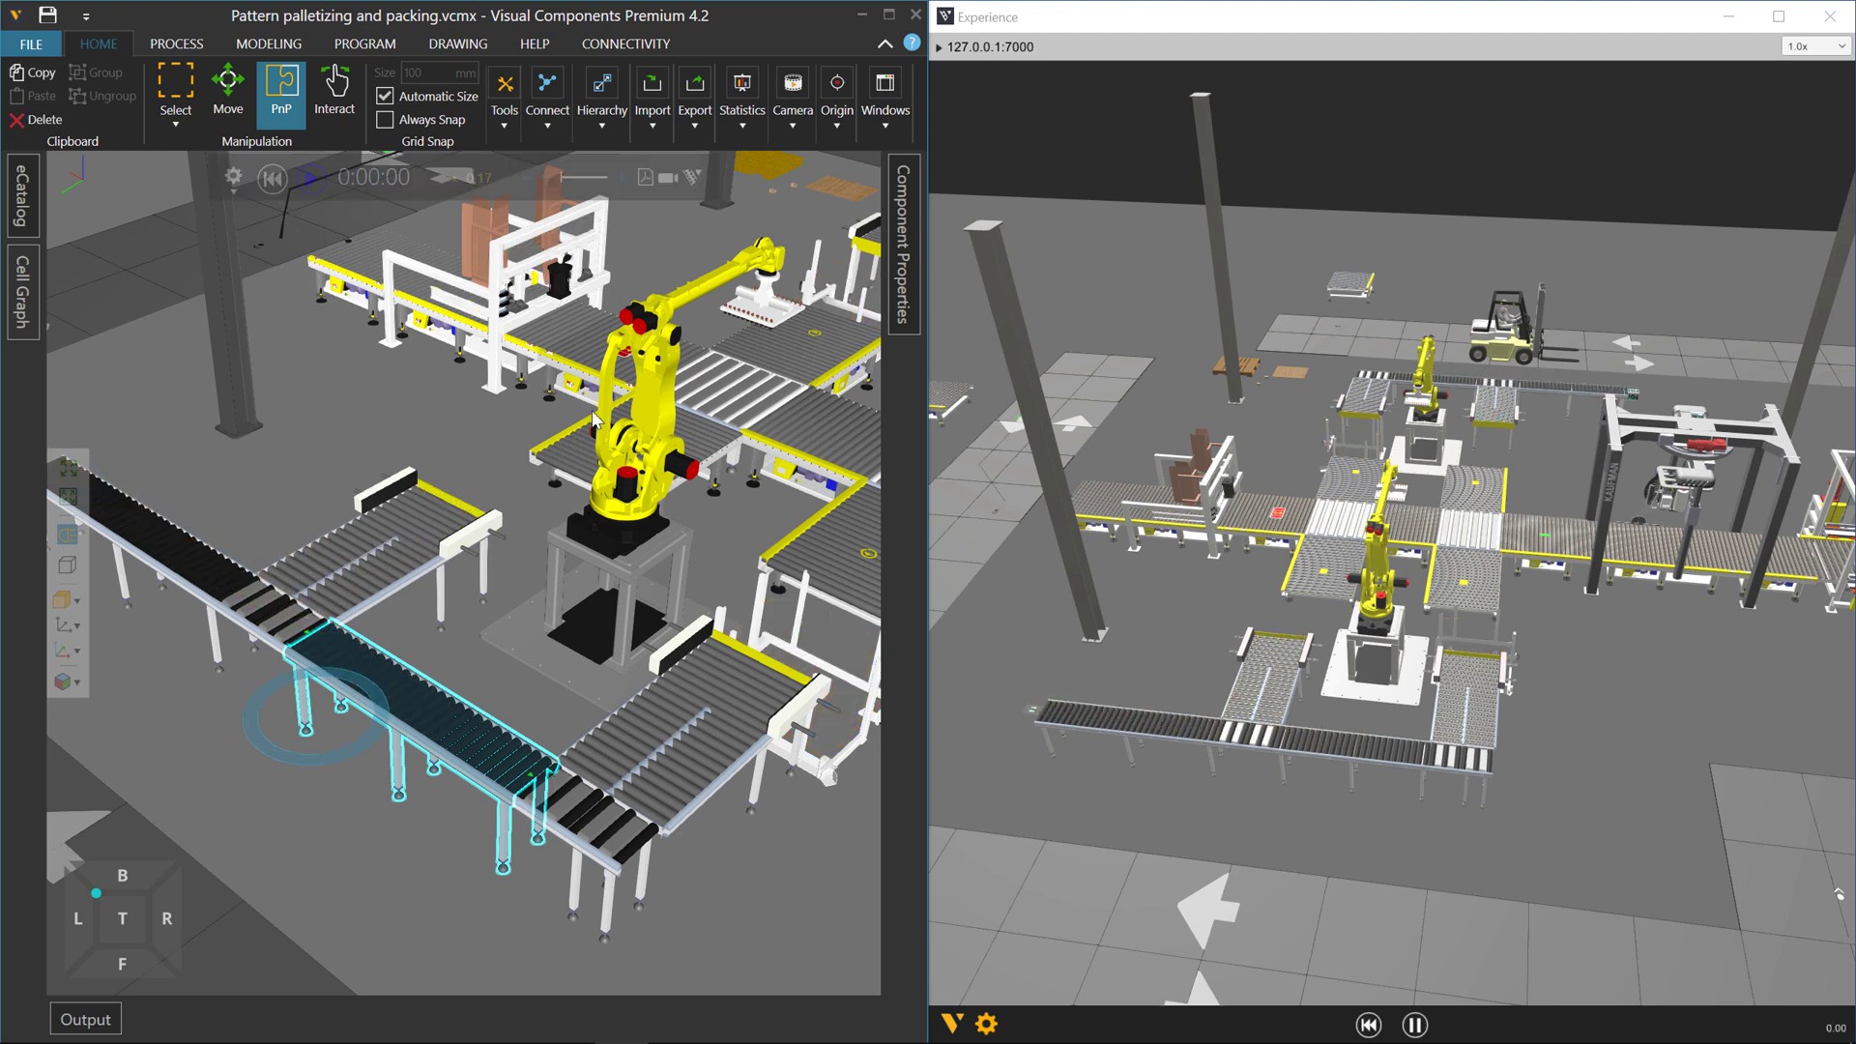
click(637, 486)
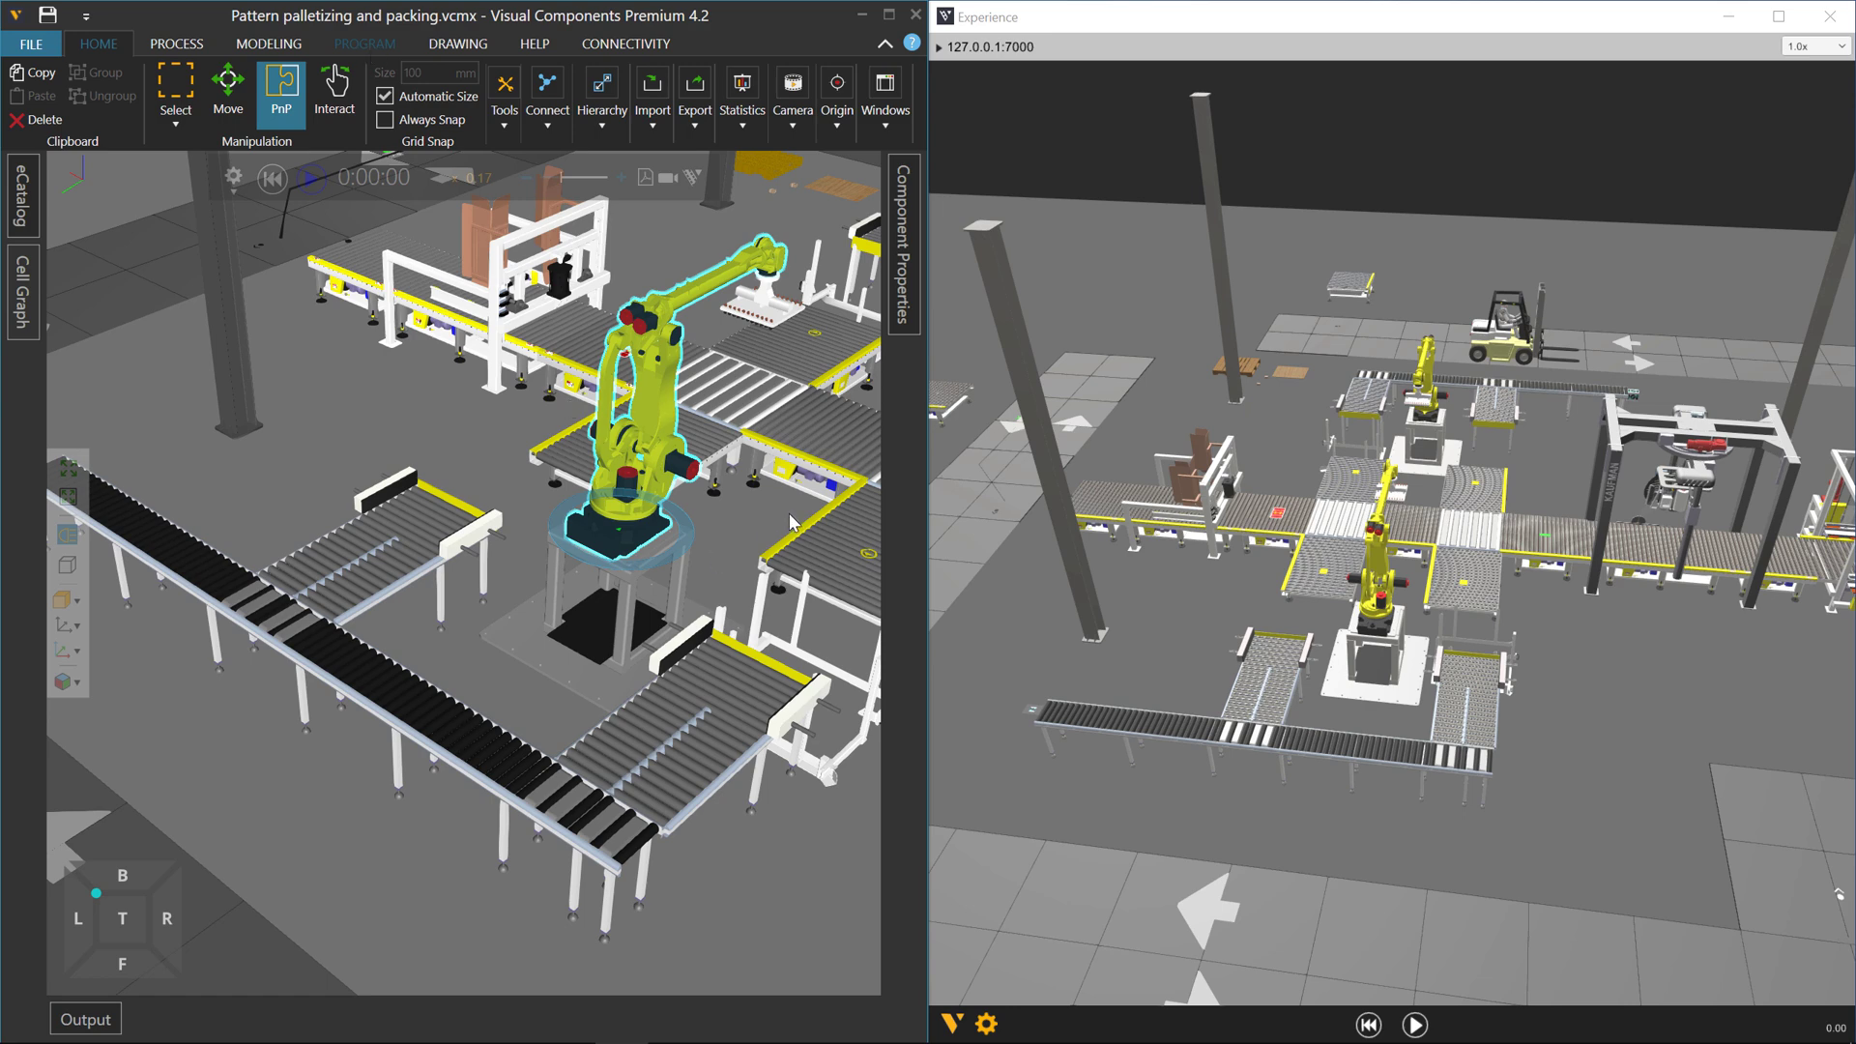
- Open jogging for the selected robot, unpin the Program Editor and orbit to face its tool
key(ctrl+4)
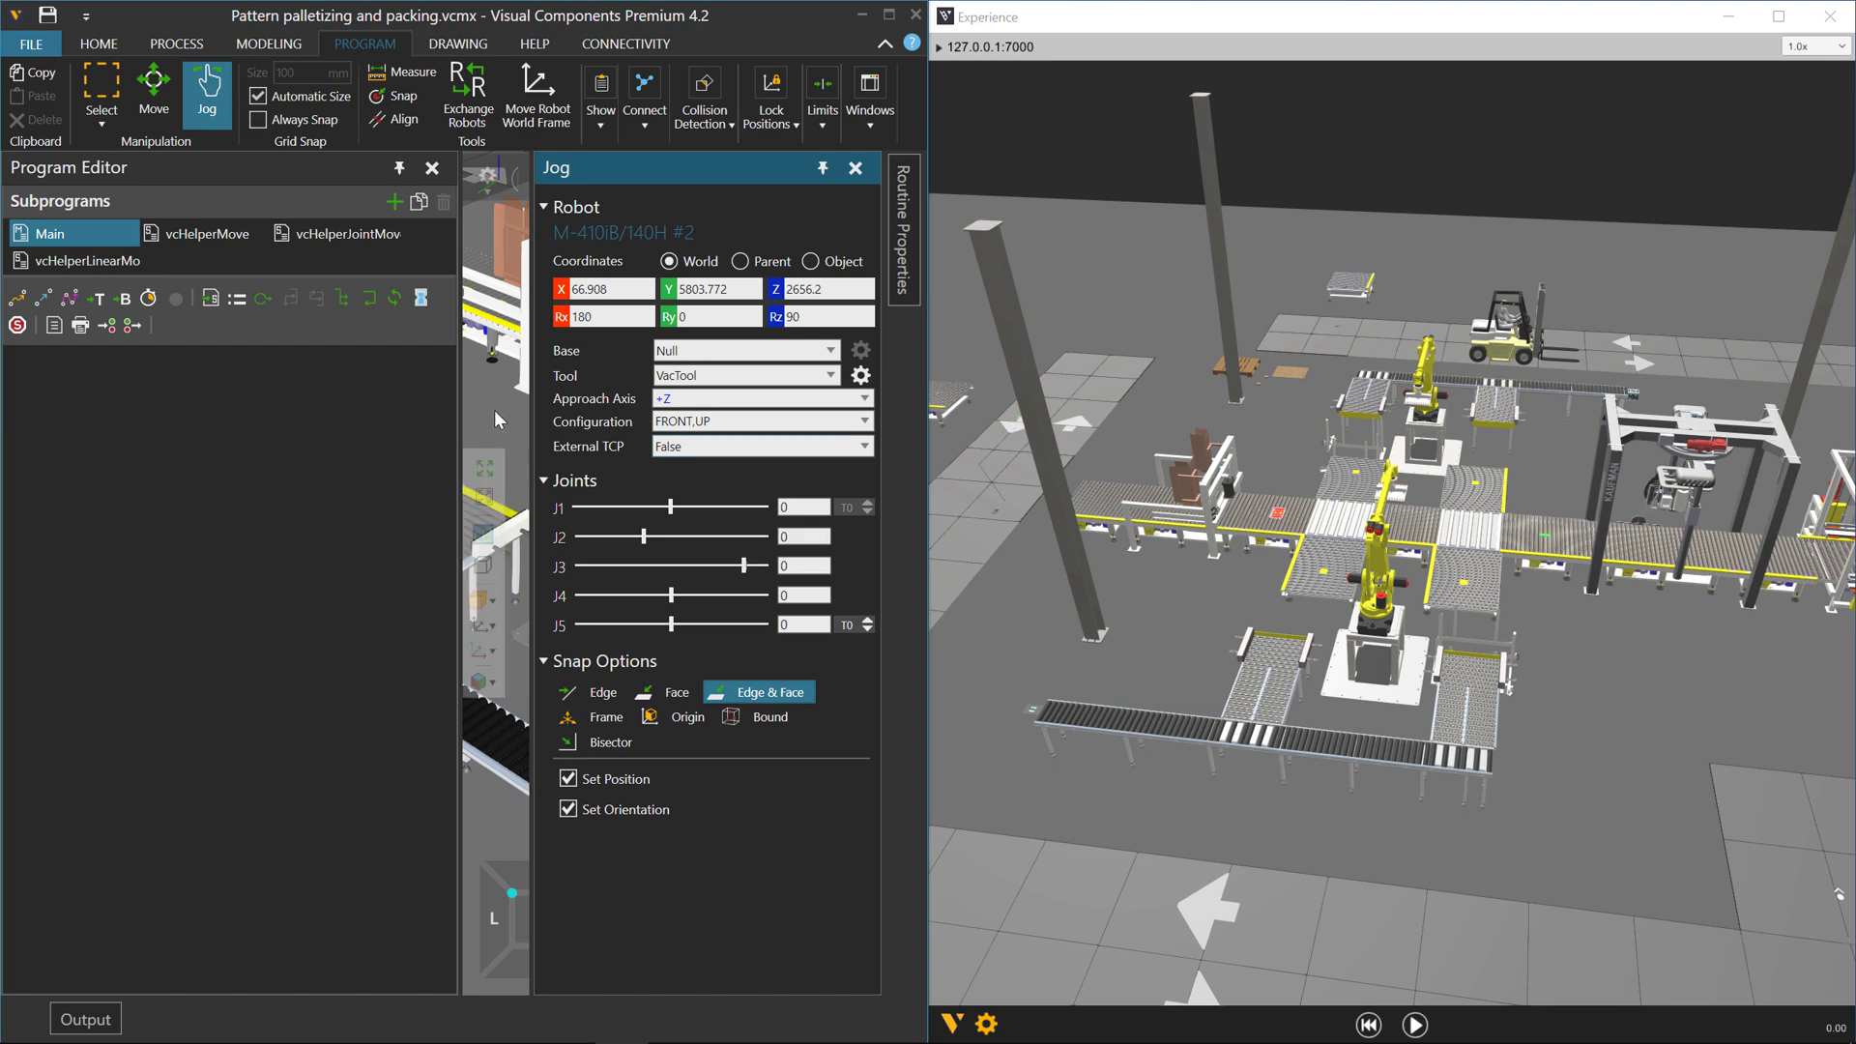
click(399, 168)
right_drag(380, 704, 307, 708)
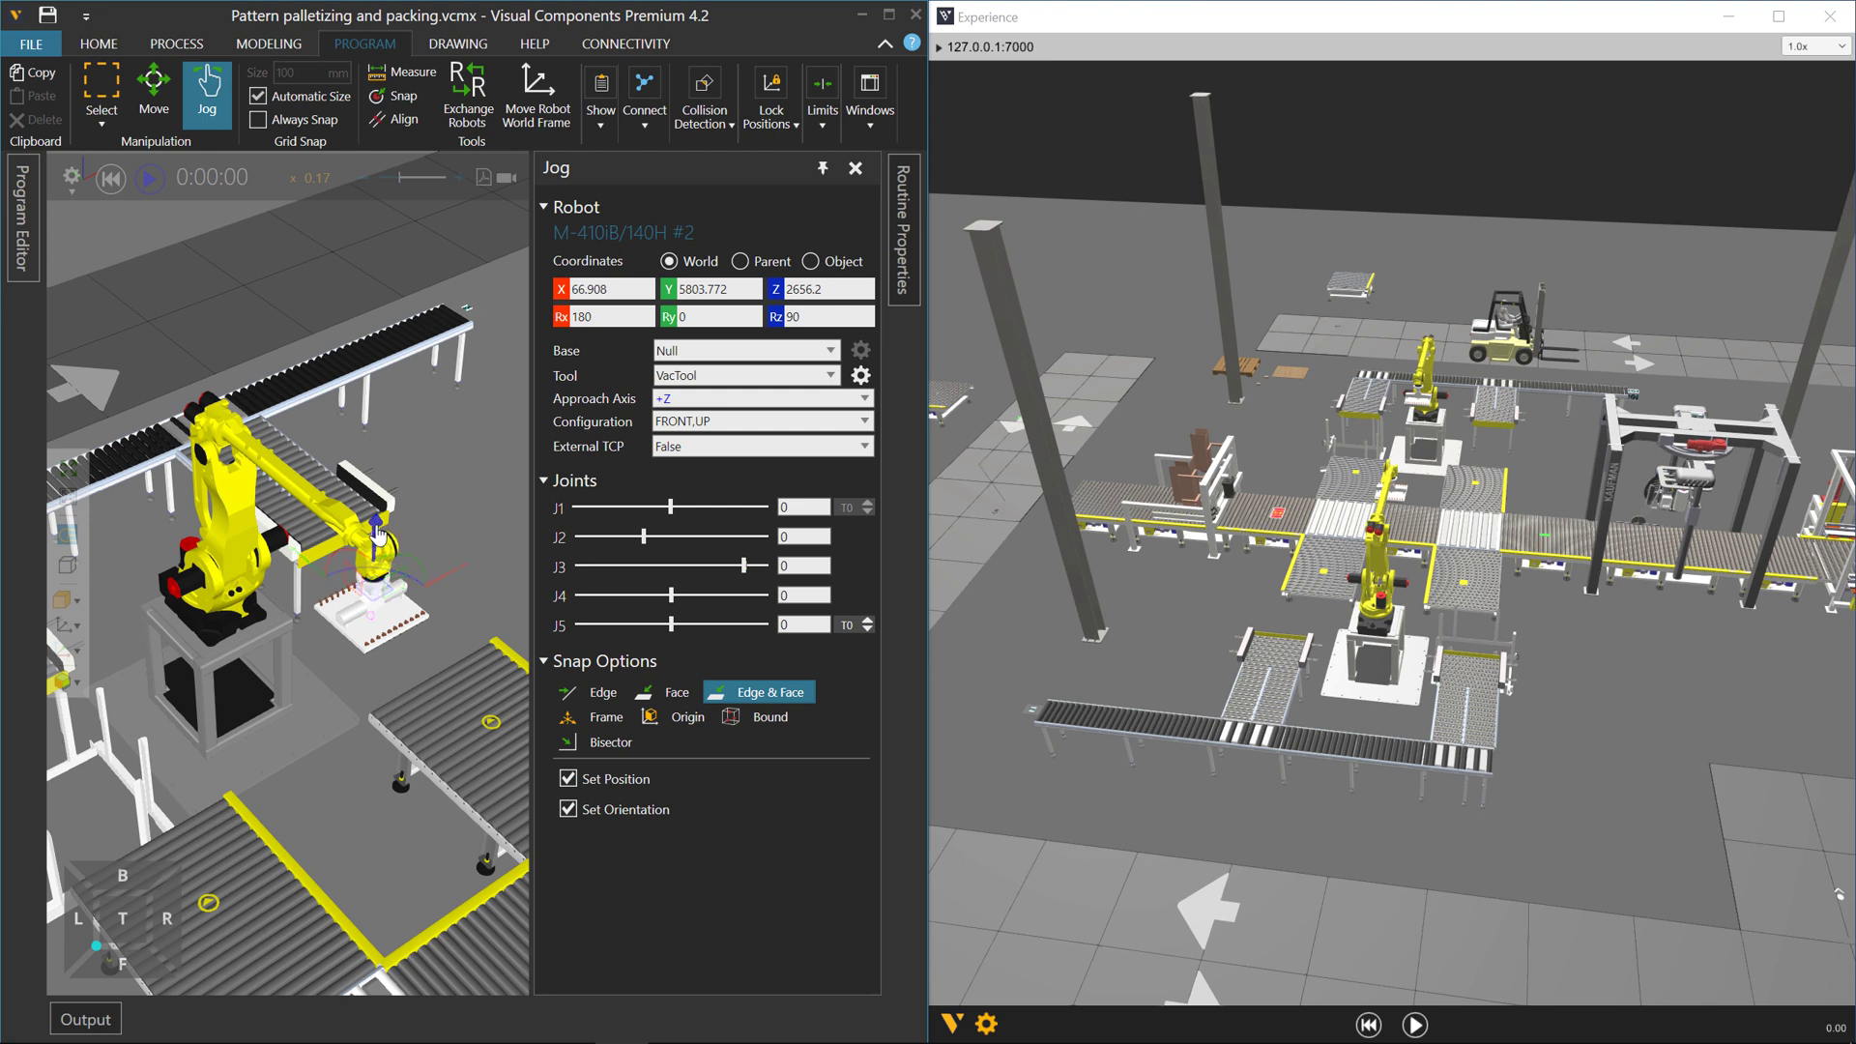
- Jog the M-410iB/140H #2 tool to Z 1564.485 and Y 5562.687
drag(377, 535, 364, 585)
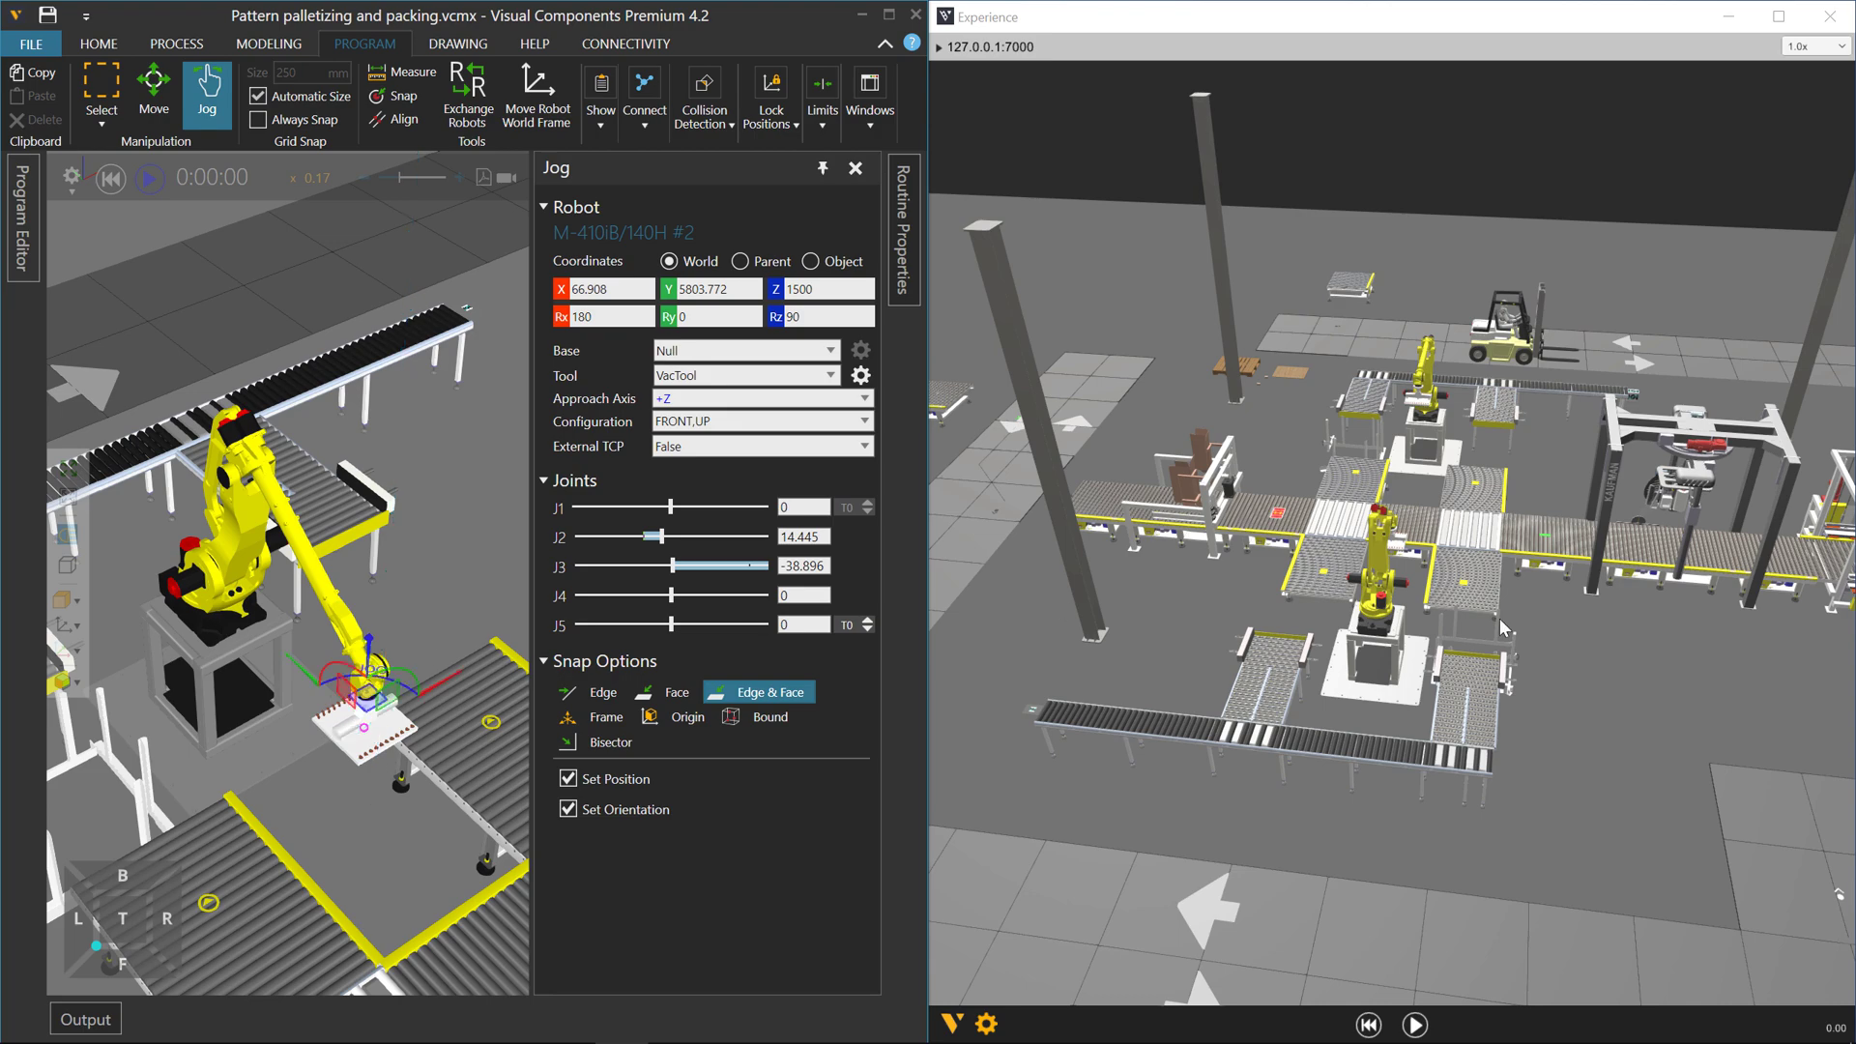
click(1417, 638)
scroll(1418, 638, up, 5)
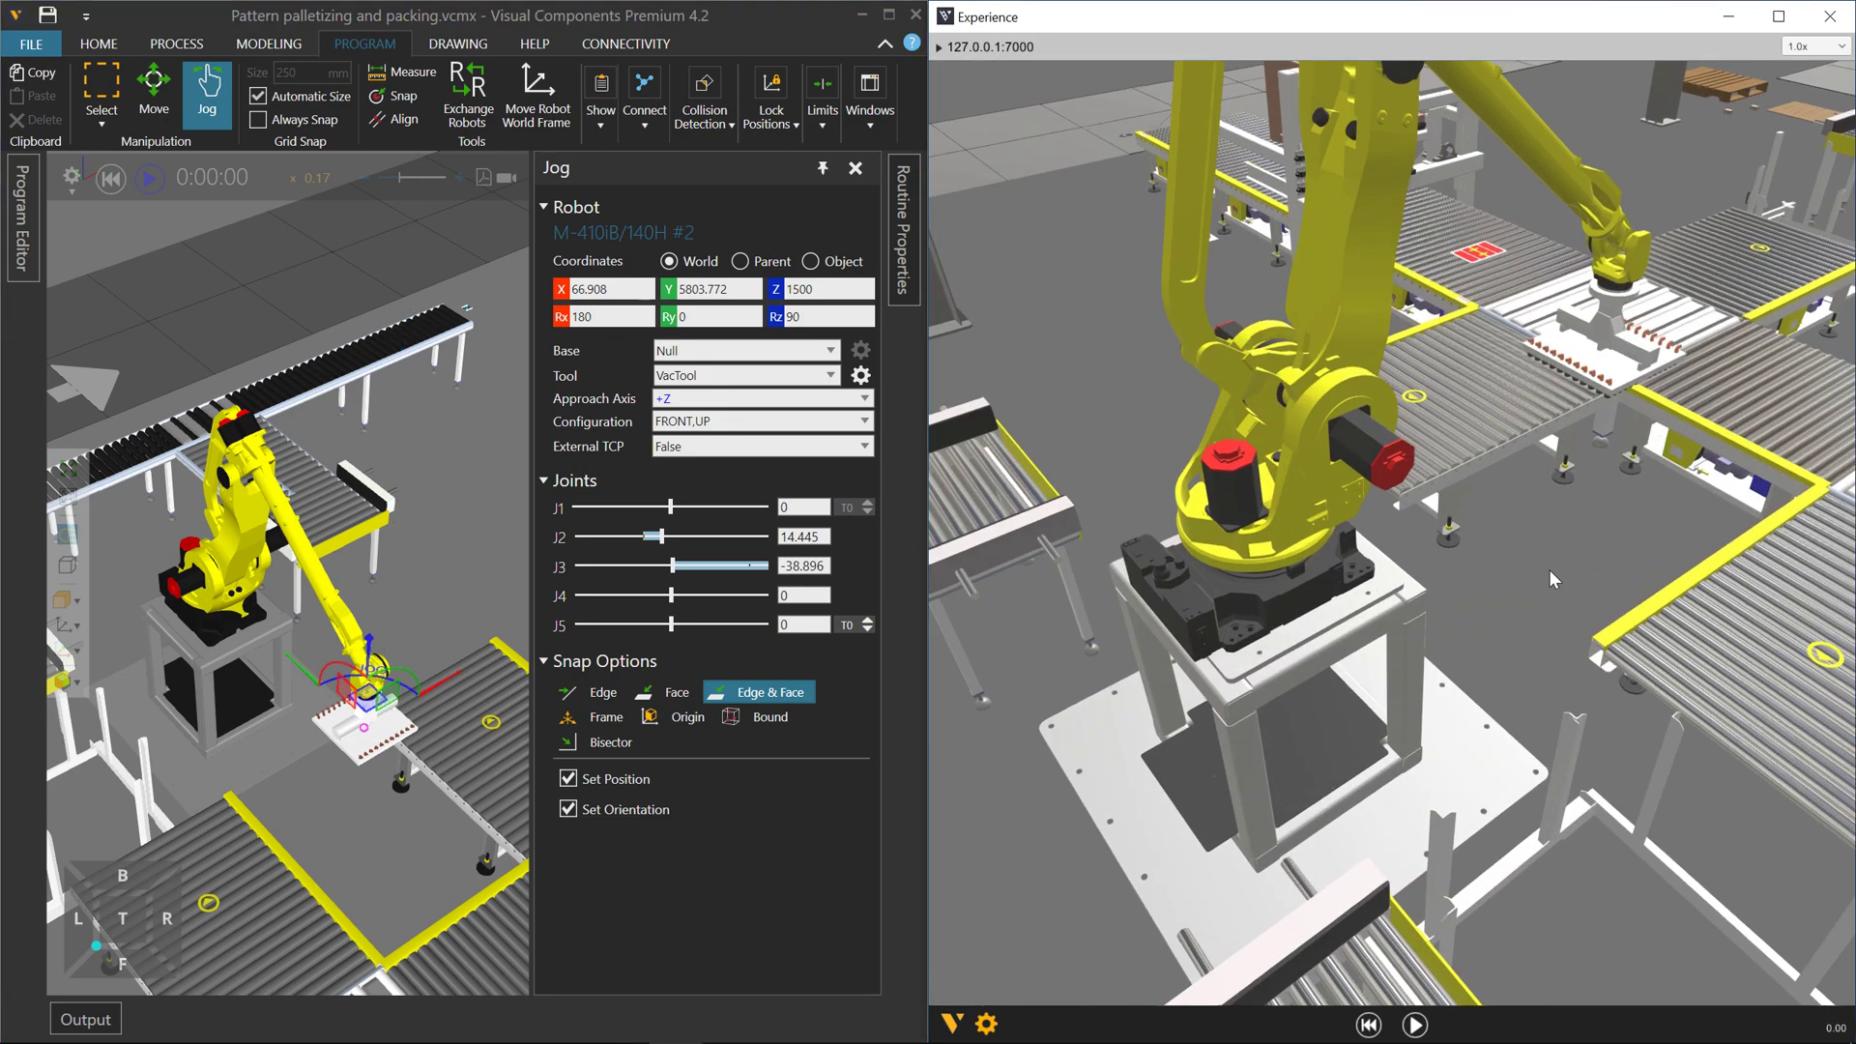
mouse_move(372, 661)
mouse_down()
mouse_move(377, 426)
mouse_move(384, 647)
mouse_up()
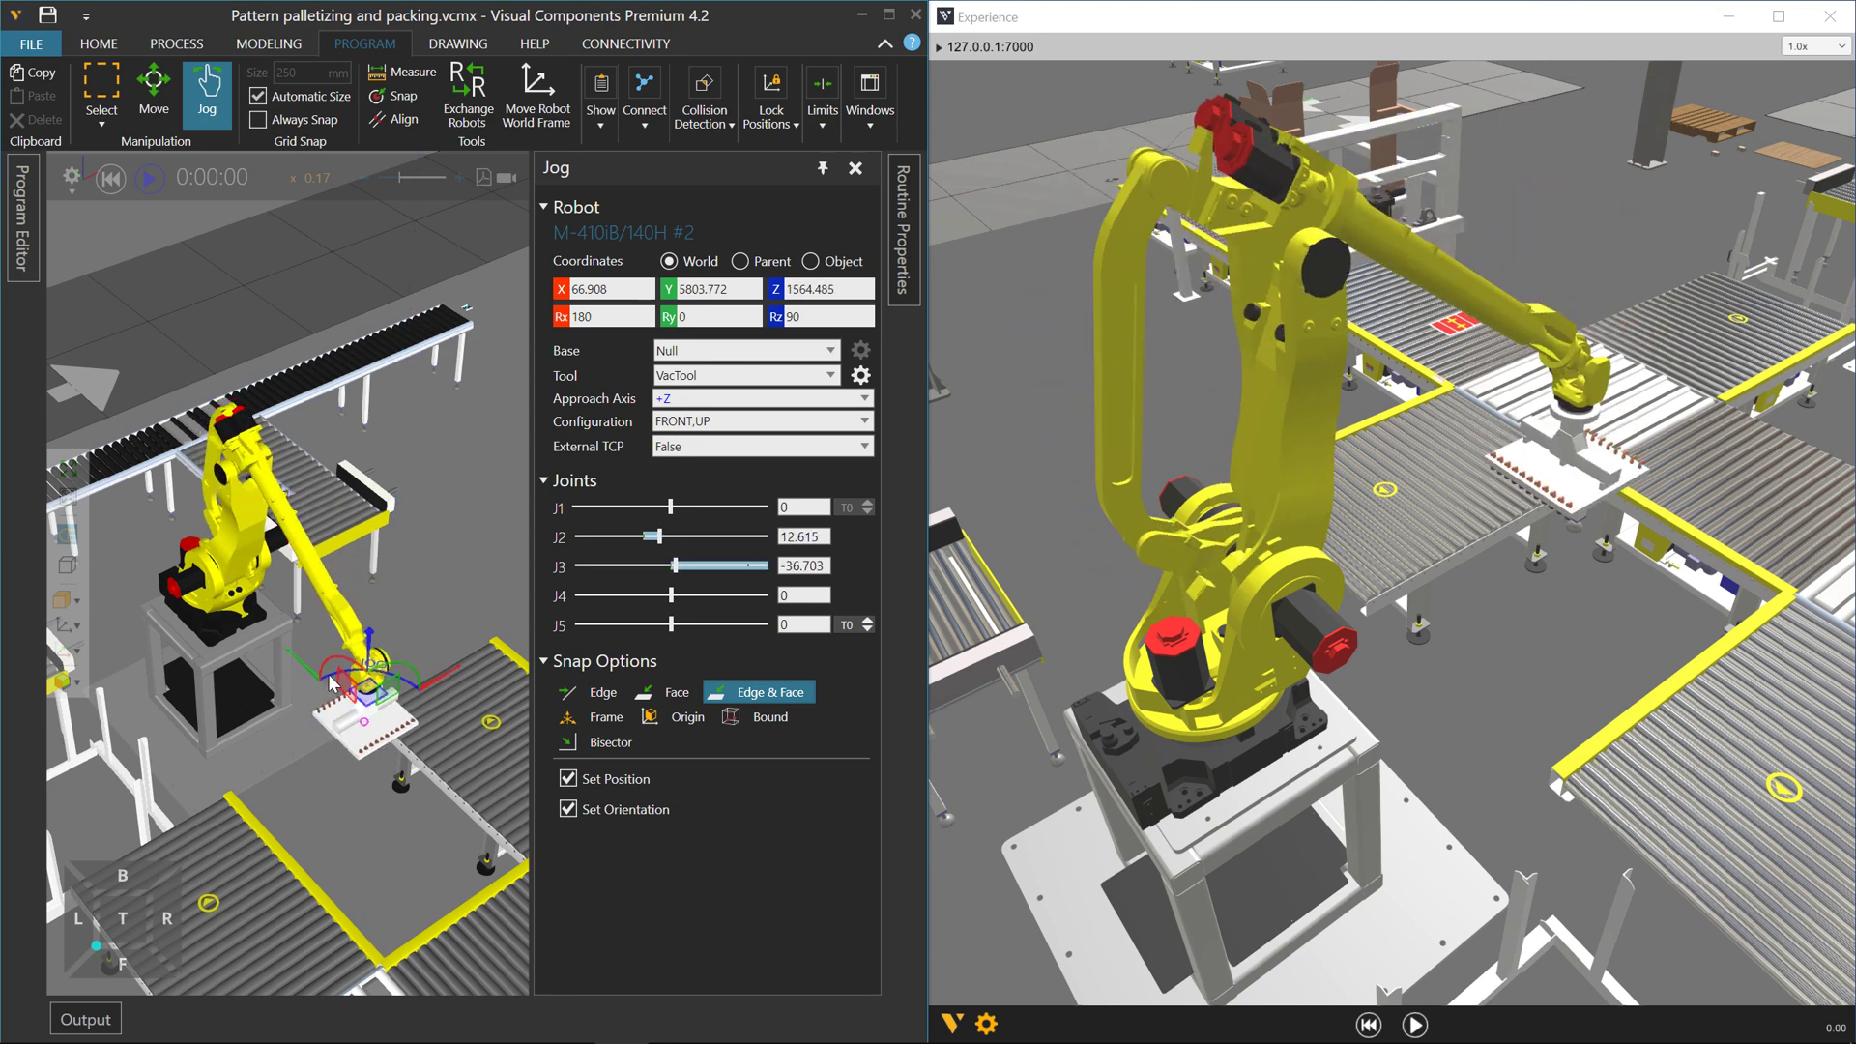
mouse_move(310, 674)
mouse_down()
mouse_move(237, 629)
mouse_move(386, 793)
mouse_move(332, 688)
mouse_up()
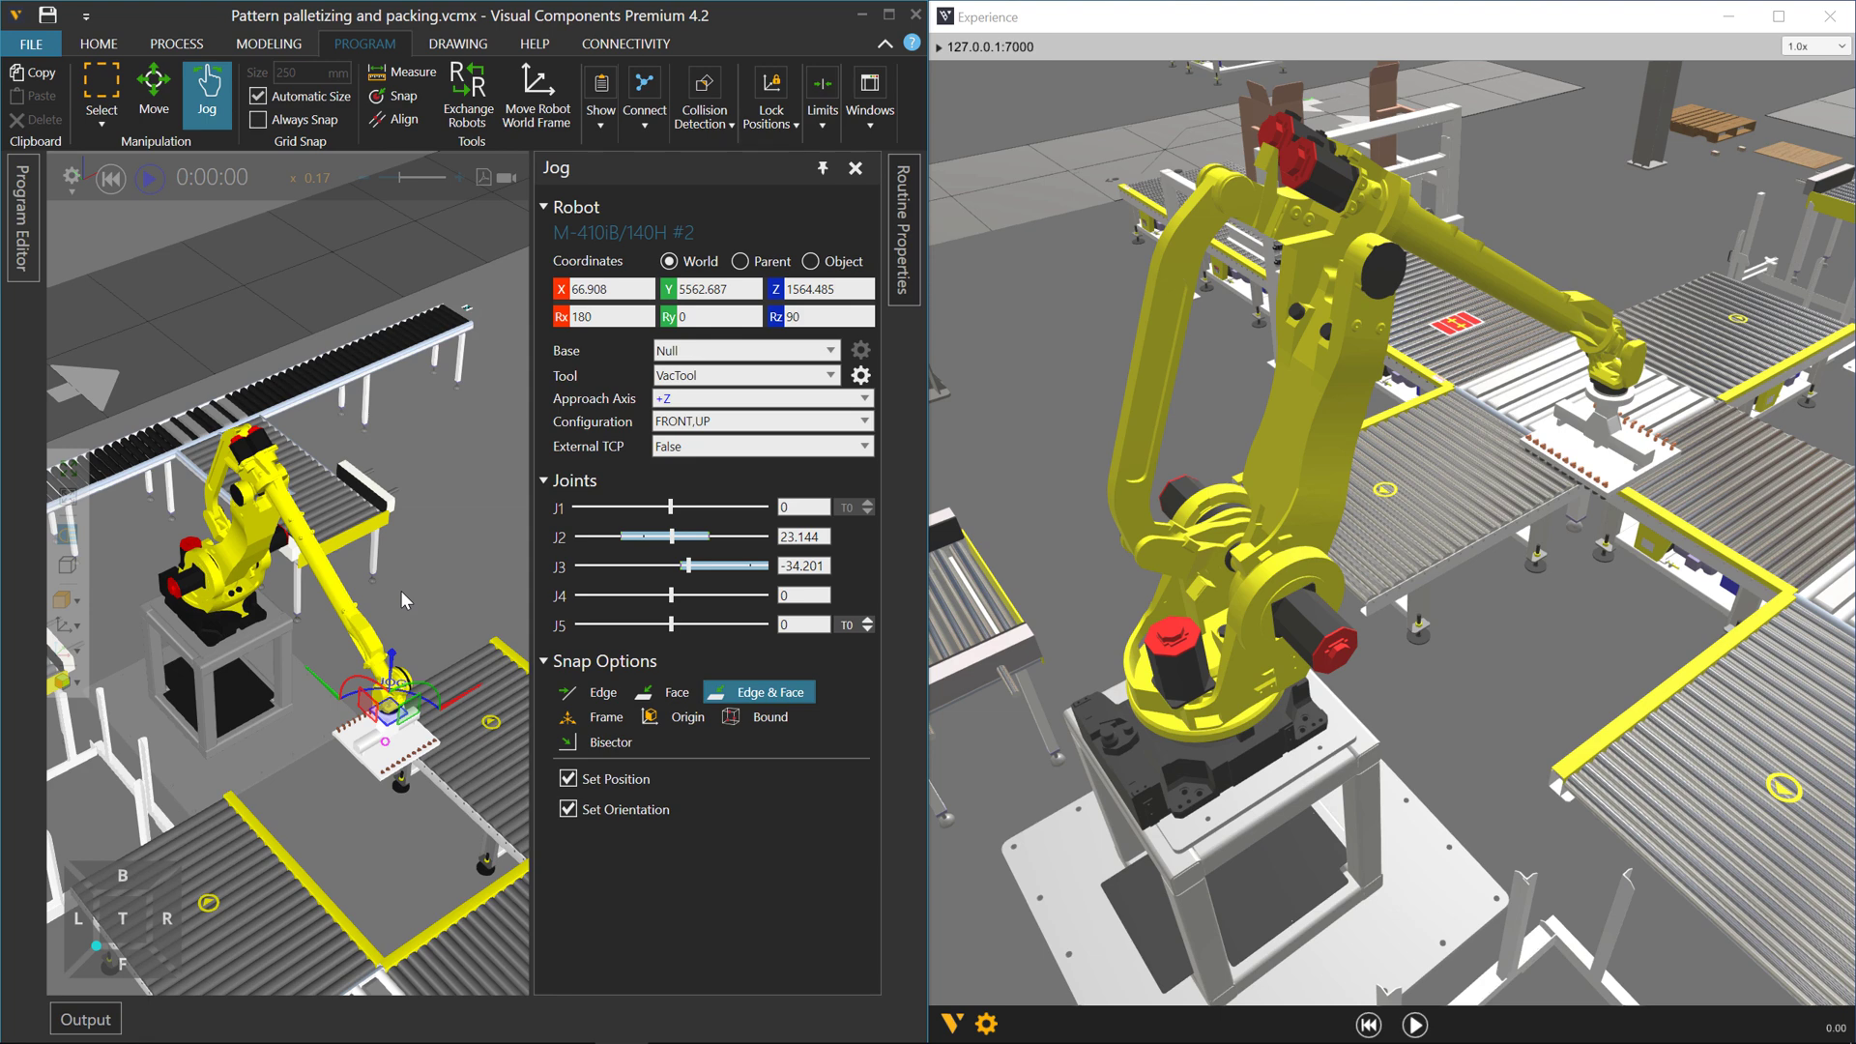
click(1309, 508)
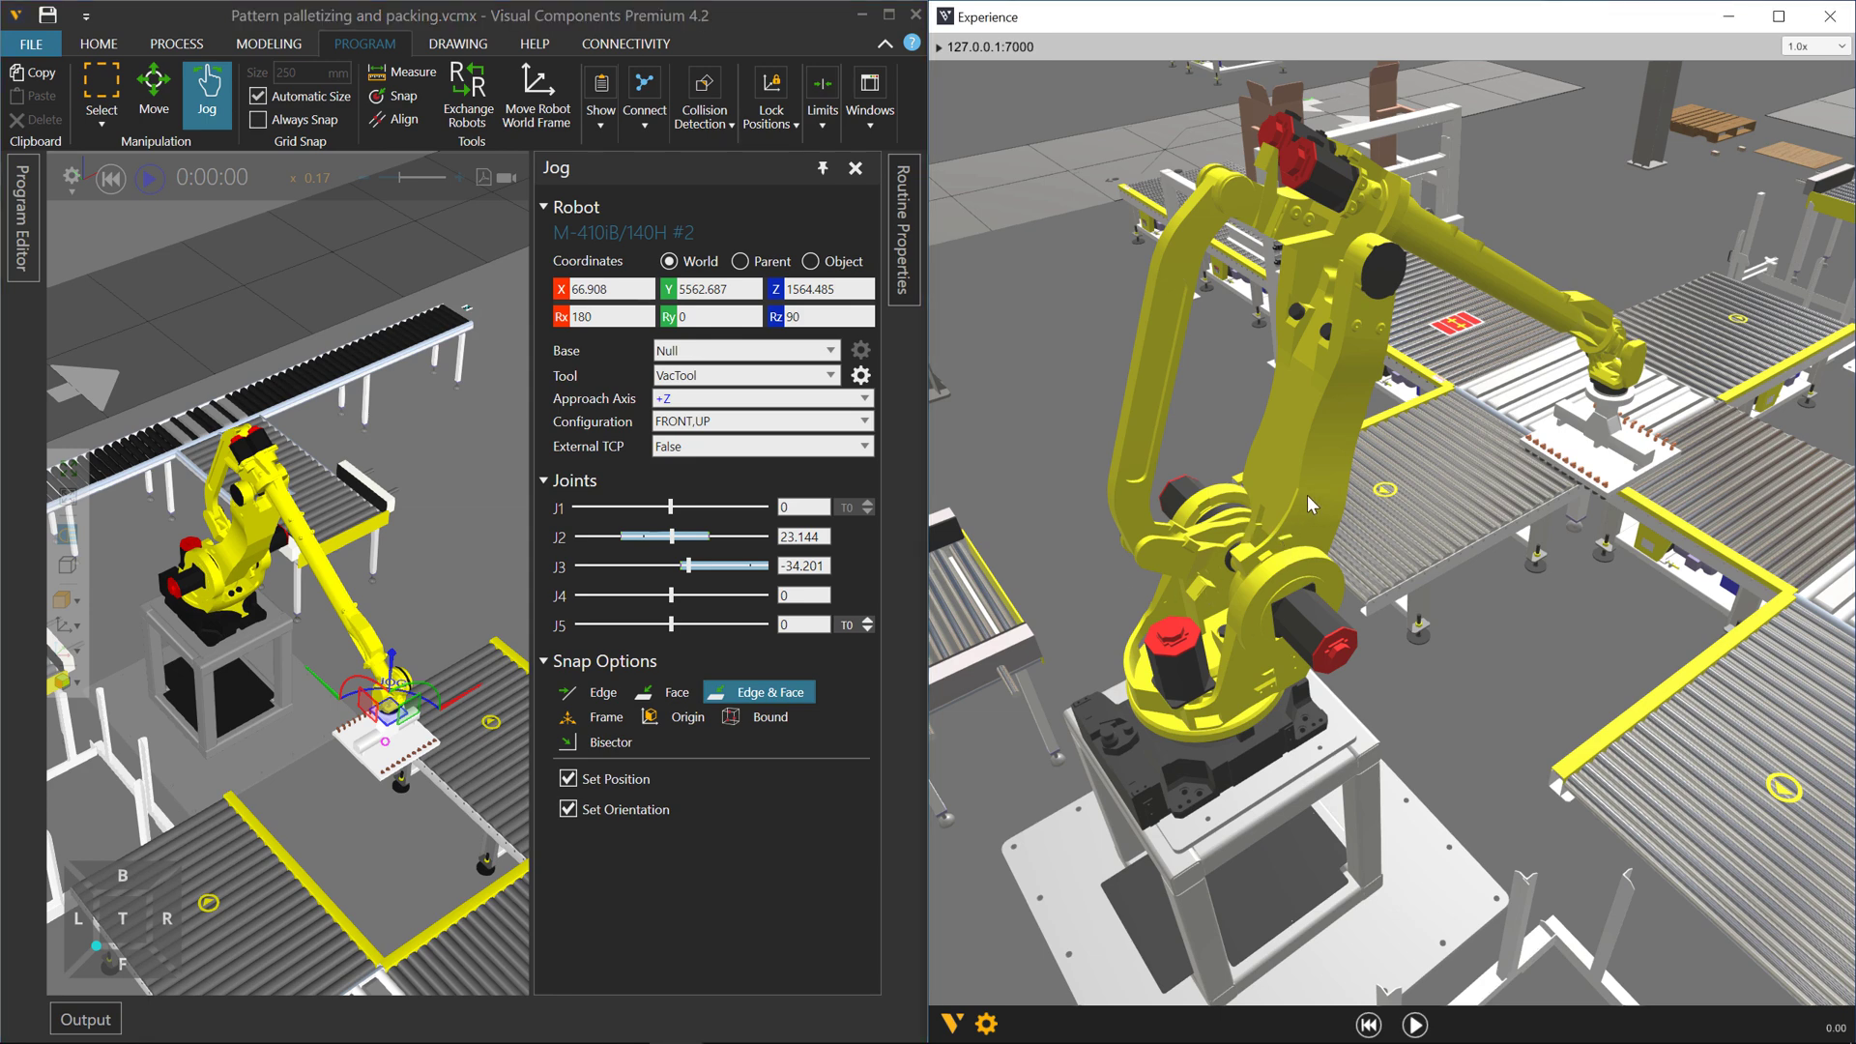